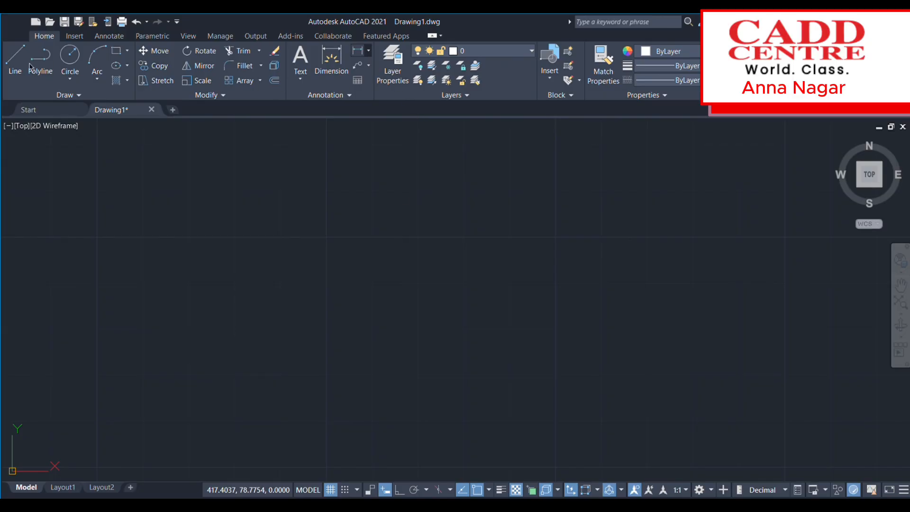
Step: Draw a horizontal line about 3.84 units long in the empty drawing with Ortho mode on
{"action": "left_click", "coordinate": [11, 69]}
{"action": "left_click", "coordinate": [309, 260]}
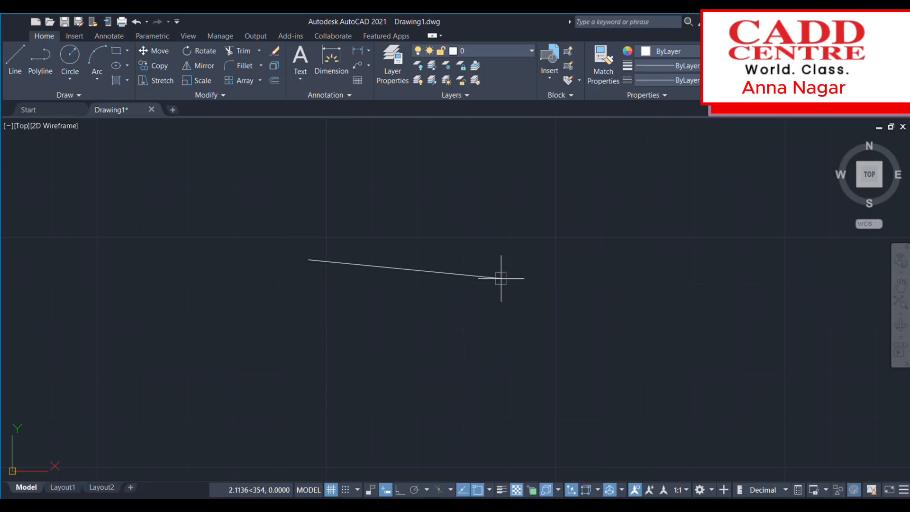
{"action": "key", "text": "F8"}
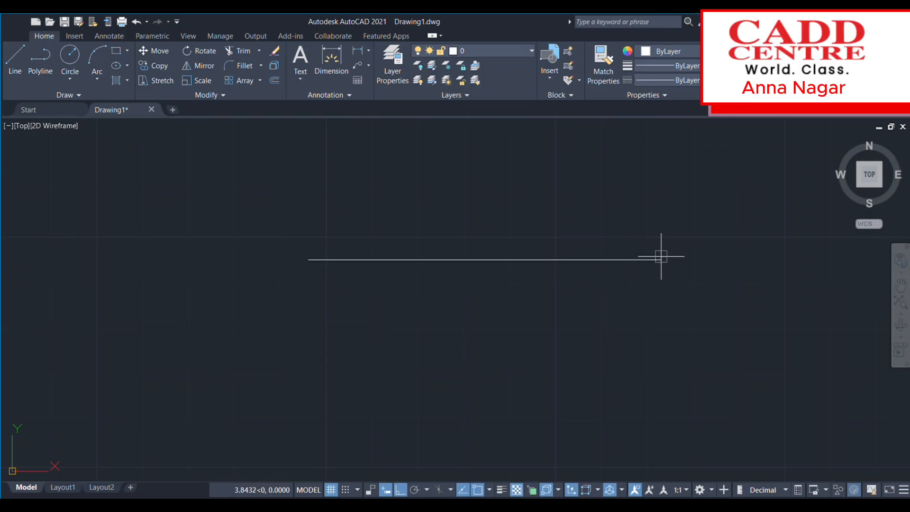
{"action": "left_click", "coordinate": [661, 260]}
Step: Add a linear dimension between the endpoints of the horizontal line, placing it above the line
{"action": "scroll", "coordinate": [573, 311], "scroll_direction": "up", "scroll_amount": 2}
{"action": "middle_click_drag", "start_coordinate": [573, 311], "coordinate": [534, 385]}
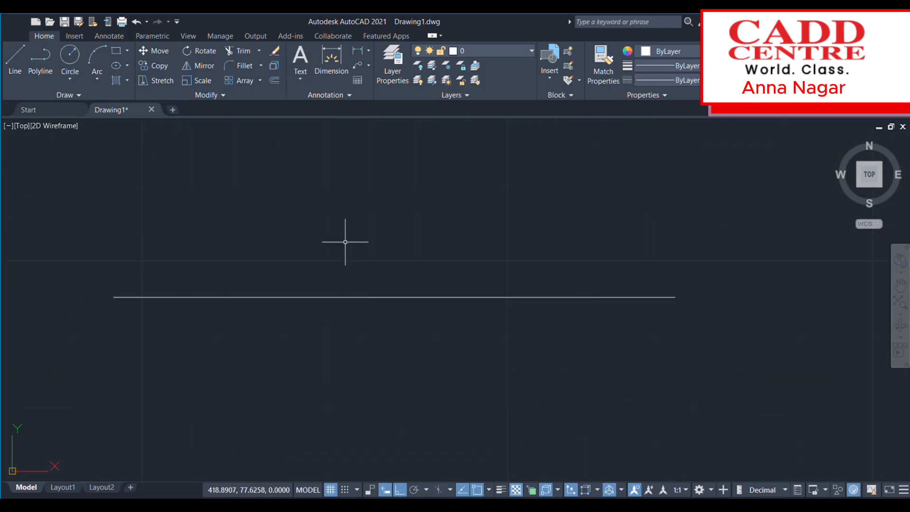
{"action": "left_click", "coordinate": [359, 51]}
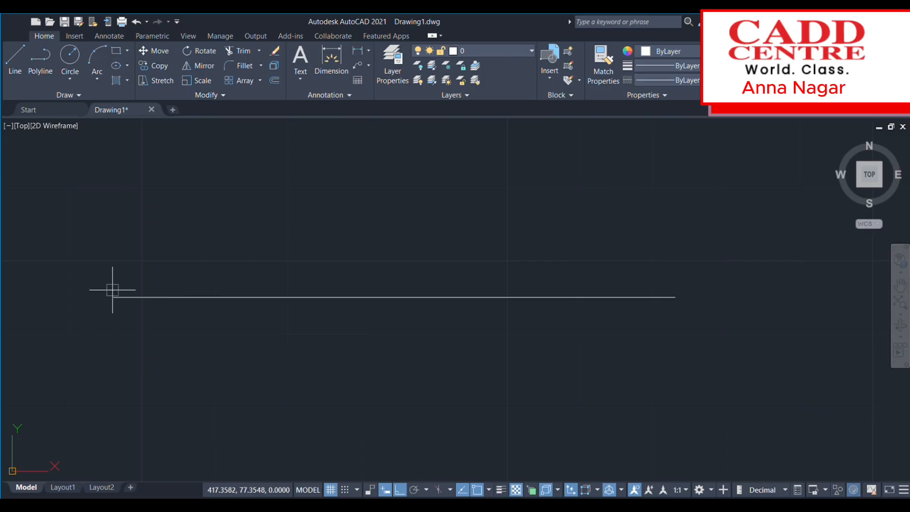
{"action": "left_click", "coordinate": [676, 297]}
{"action": "left_click", "coordinate": [662, 197]}
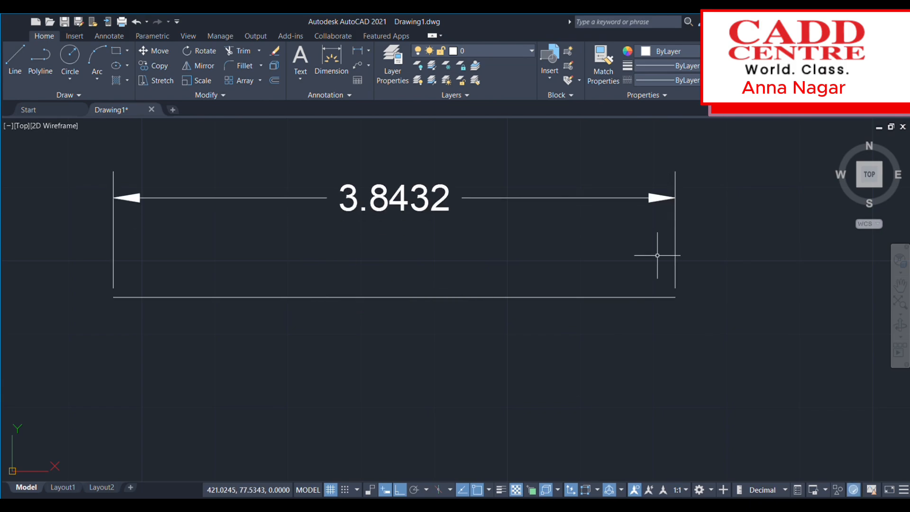
Step: Draw a vertical line about 2.4 units long to the right of the first line and place a linear dimension on its right side
{"action": "scroll", "coordinate": [654, 252], "scroll_direction": "down", "scroll_amount": 4}
{"action": "mouse_move", "coordinate": [630, 262]}
{"action": "middle_mouse_down"}
{"action": "mouse_move", "coordinate": [505, 267]}
{"action": "mouse_move", "coordinate": [491, 235]}
{"action": "middle_mouse_up"}
{"action": "scroll", "coordinate": [396, 161], "scroll_direction": "up", "scroll_amount": 2}
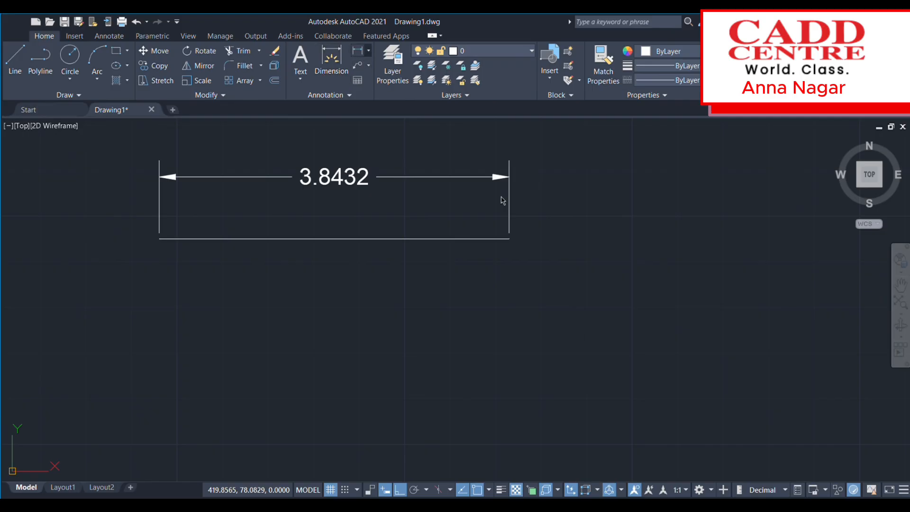
{"action": "scroll", "coordinate": [526, 199], "scroll_direction": "down", "scroll_amount": 2}
{"action": "middle_click_drag", "start_coordinate": [556, 240], "coordinate": [480, 349]}
{"action": "left_click", "coordinate": [538, 333]}
{"action": "left_click", "coordinate": [533, 195]}
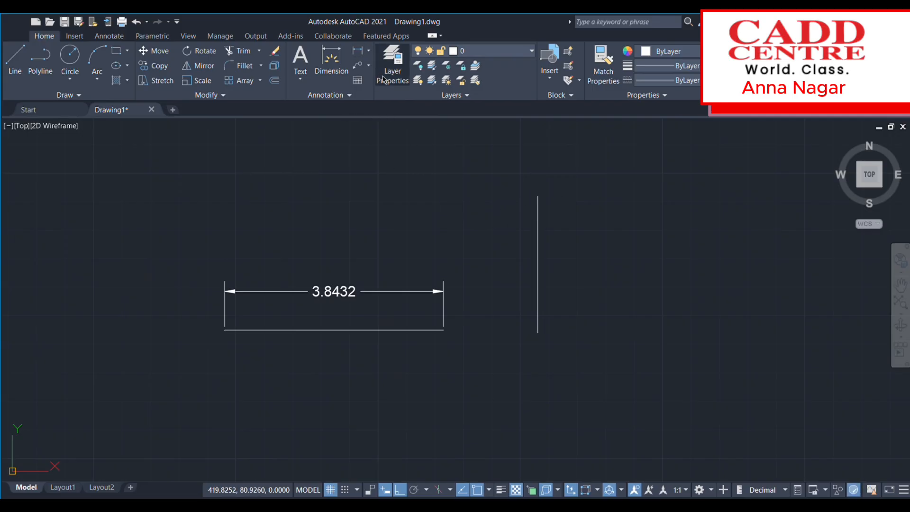
{"action": "left_click", "coordinate": [538, 332]}
{"action": "left_click", "coordinate": [588, 330]}
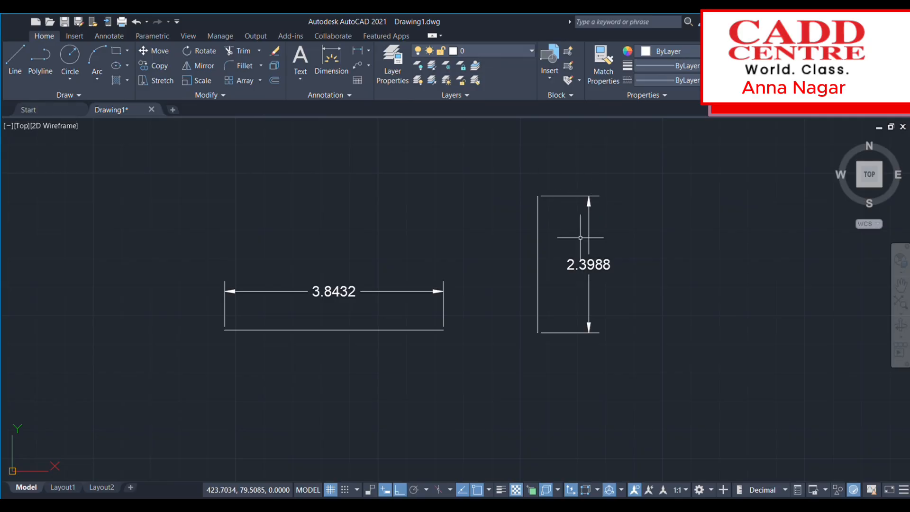
Step: Draw an inclined line about 3.96 units long above the dimensioned horizontal line, rising to the right, with Ortho mode off
{"action": "middle_click_drag", "start_coordinate": [619, 315], "coordinate": [602, 352]}
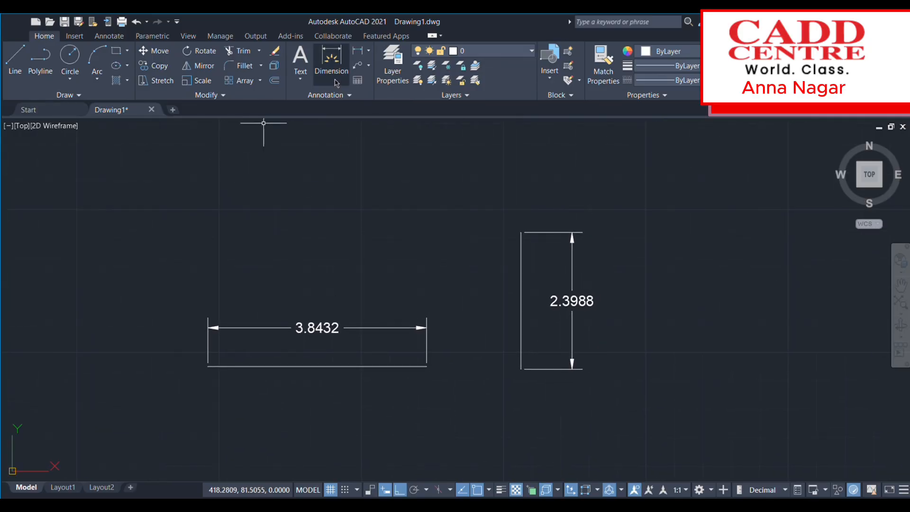
{"action": "middle_click_drag", "start_coordinate": [191, 185], "coordinate": [226, 266]}
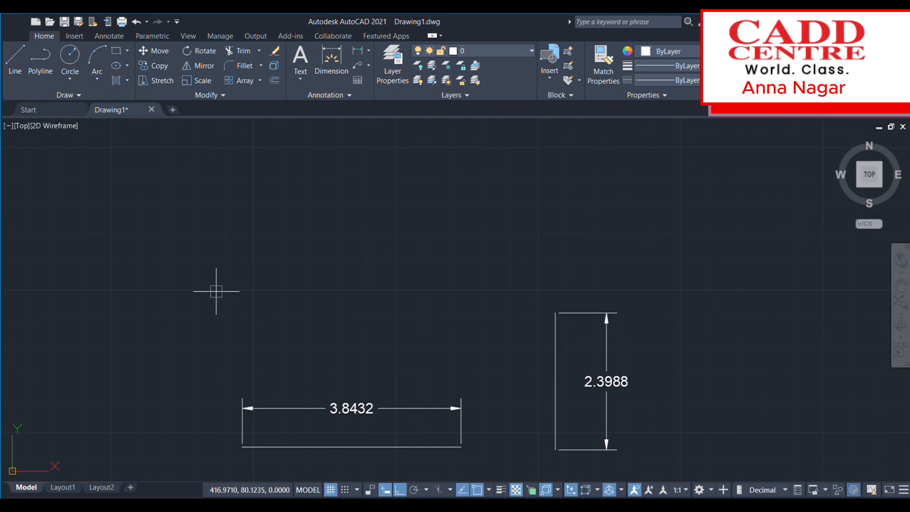
{"action": "left_click", "coordinate": [212, 299]}
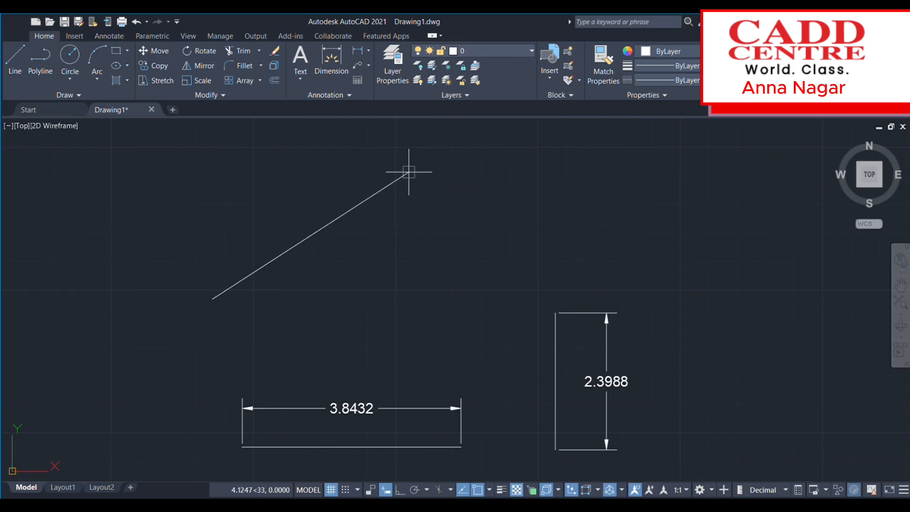
{"action": "left_click", "coordinate": [415, 200]}
{"action": "key", "text": "Return"}
Step: Add an aligned dimension between the endpoints of the inclined line, placing it parallel below the line
{"action": "middle_click_drag", "start_coordinate": [362, 190], "coordinate": [471, 197]}
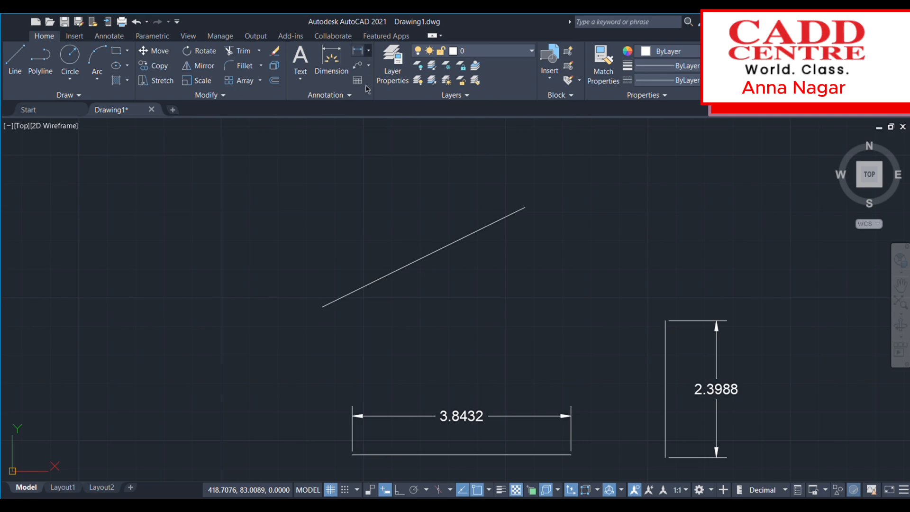
{"action": "left_click", "coordinate": [322, 306]}
{"action": "left_click", "coordinate": [524, 207]}
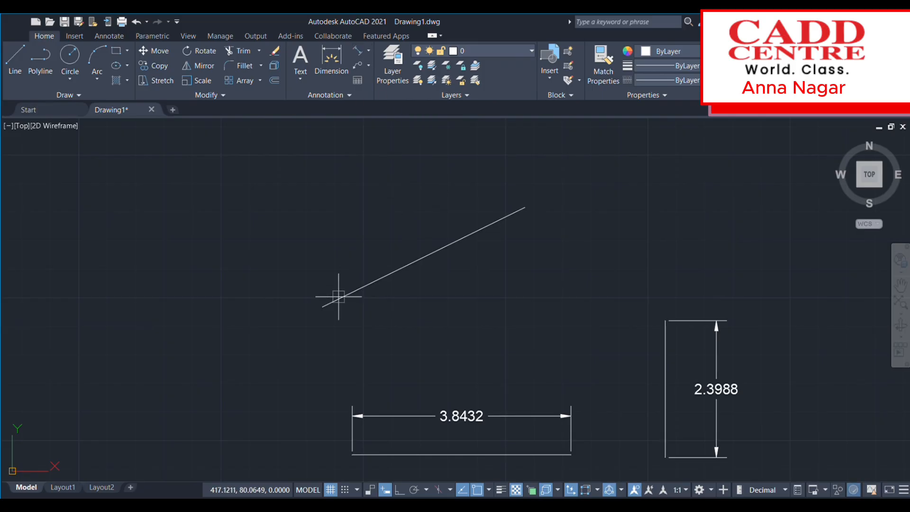
{"action": "left_click", "coordinate": [322, 306]}
{"action": "left_click", "coordinate": [525, 207]}
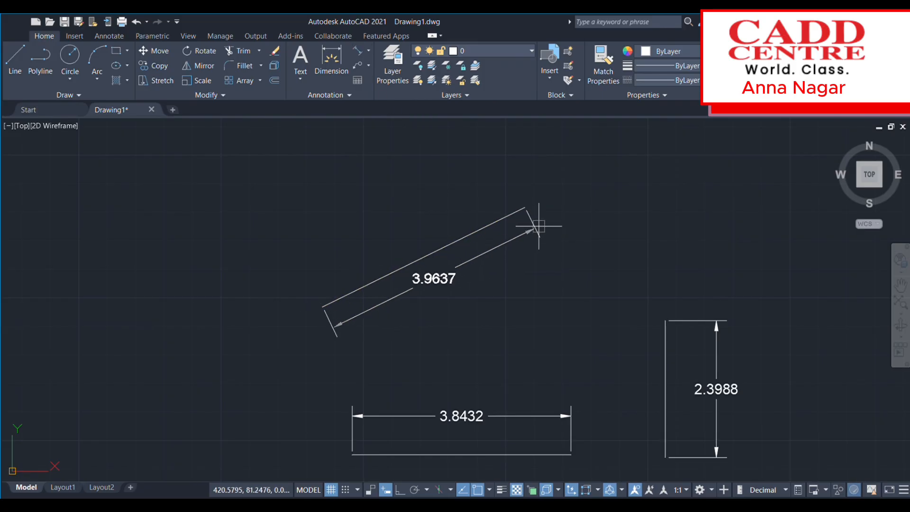
{"action": "left_click", "coordinate": [544, 244]}
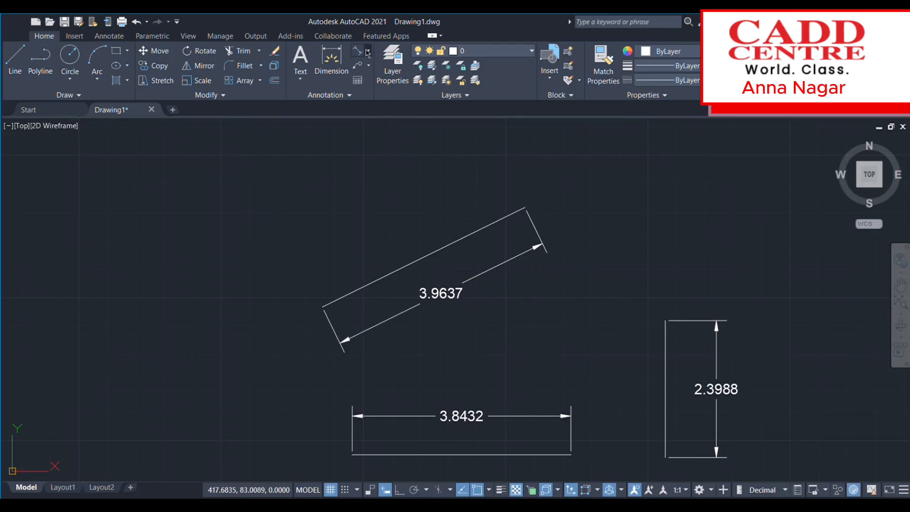
Step: Draw a horizontal line about 7 units long above the inclined line with Ortho mode on
{"action": "scroll", "coordinate": [455, 341], "scroll_direction": "down", "scroll_amount": 4}
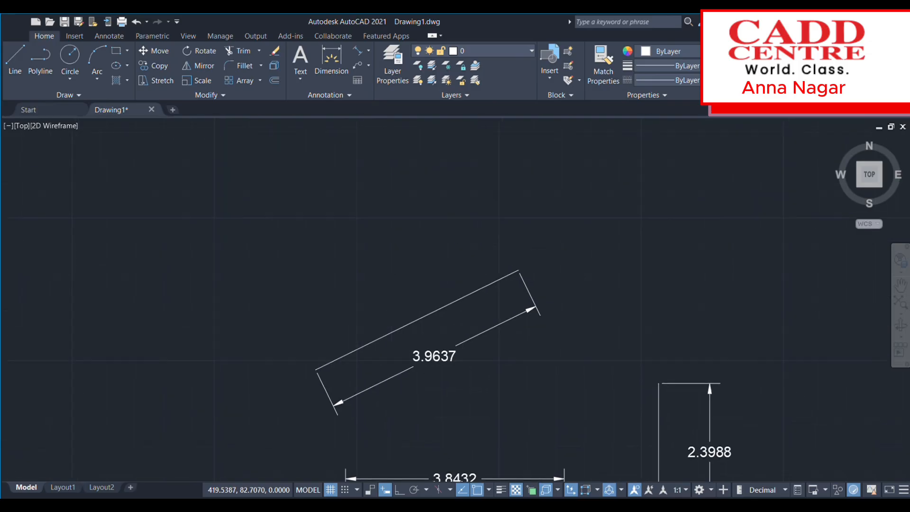
{"action": "left_click", "coordinate": [21, 72]}
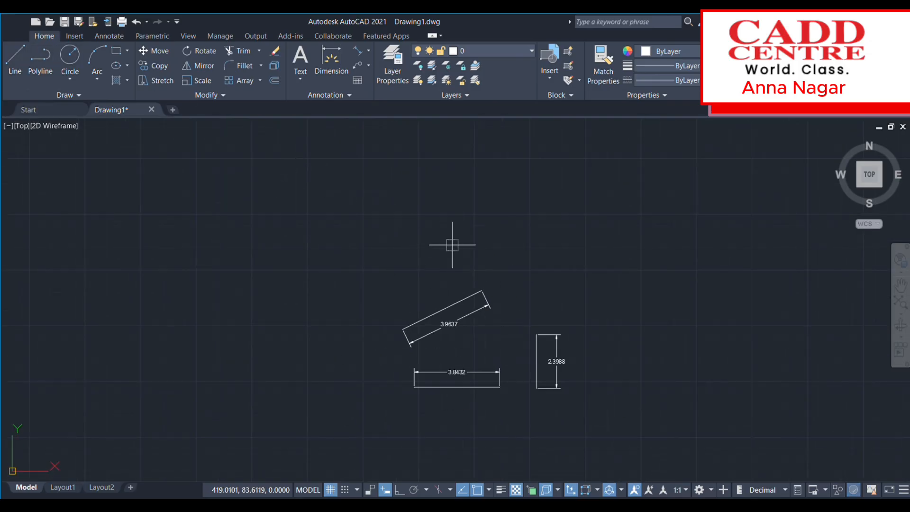
{"action": "left_click", "coordinate": [424, 260]}
{"action": "key", "text": "F8"}
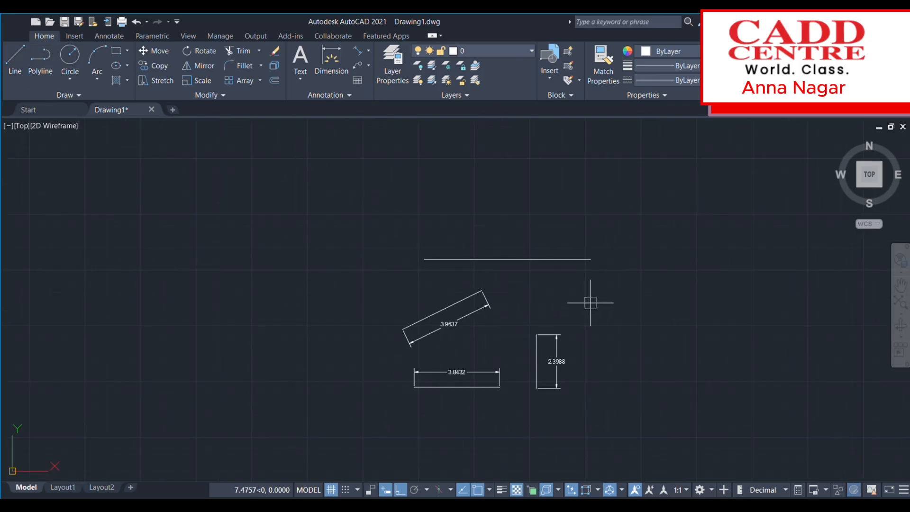
{"action": "left_click", "coordinate": [578, 259]}
{"action": "key", "text": "Return"}
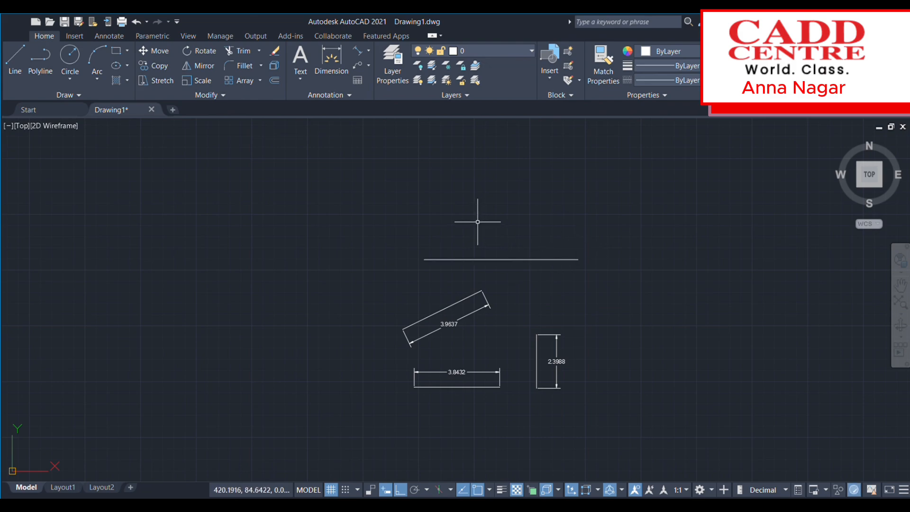
Step: Turn Ortho mode off and draw a line rising at about 44° from the left endpoint of the upper horizontal line
{"action": "key", "text": "F8"}
{"action": "left_click", "coordinate": [15, 72]}
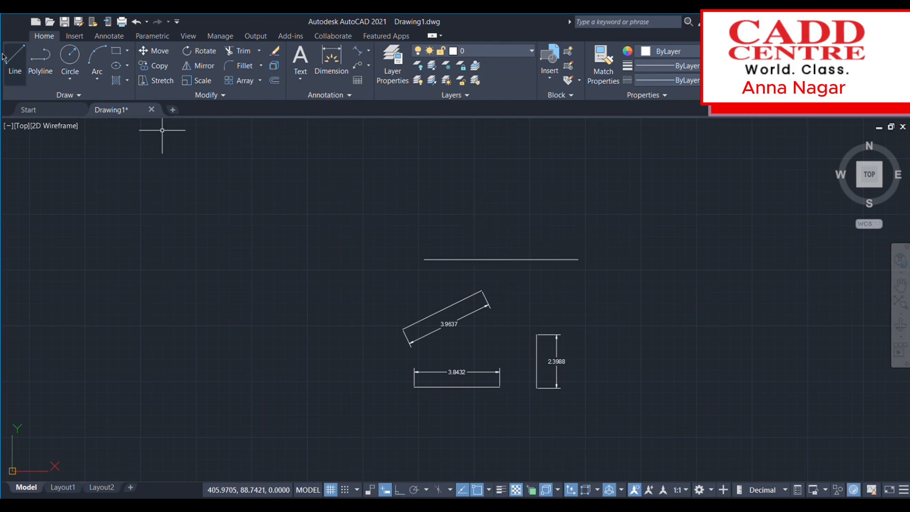
{"action": "left_click", "coordinate": [425, 259]}
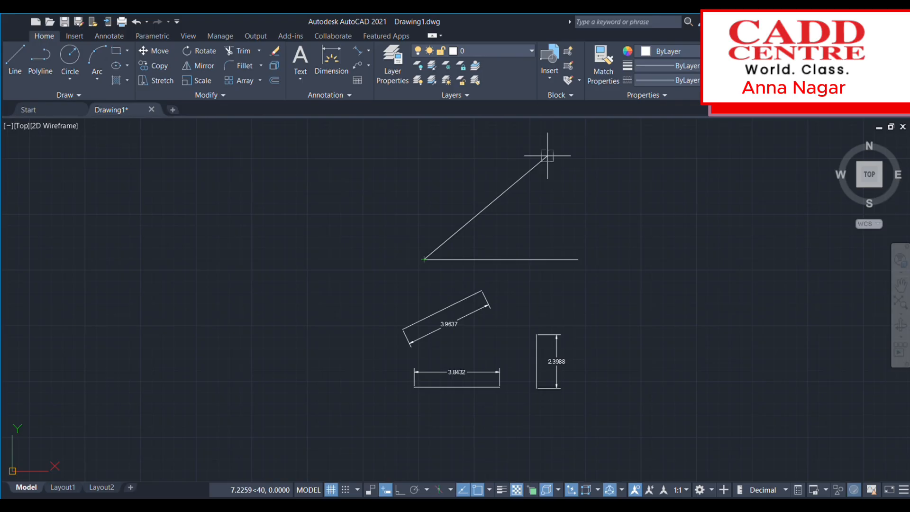
{"action": "left_click", "coordinate": [528, 160]}
Step: Add an angular dimension between the sloping line and the horizontal line, placing its arc inside the angle
{"action": "scroll", "coordinate": [464, 229], "scroll_direction": "up", "scroll_amount": 2}
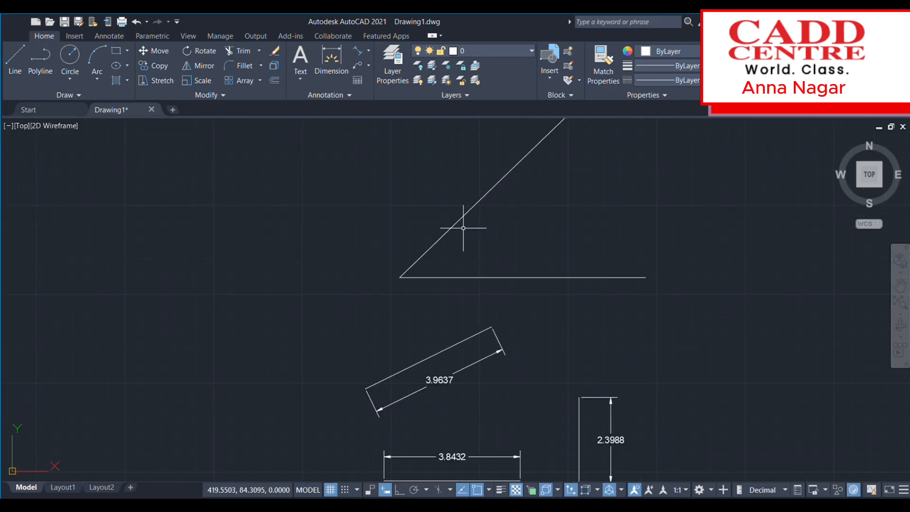
{"action": "scroll", "coordinate": [502, 245], "scroll_direction": "up", "scroll_amount": 2}
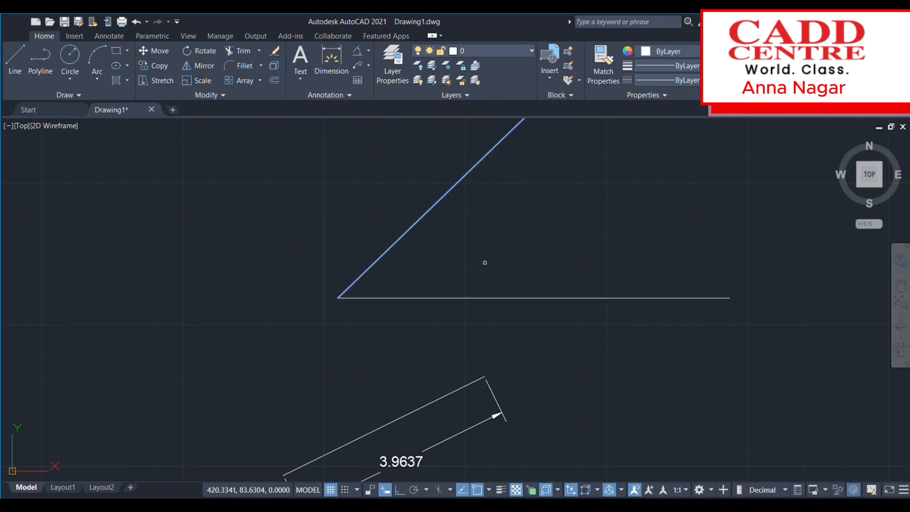
{"action": "left_click", "coordinate": [483, 299]}
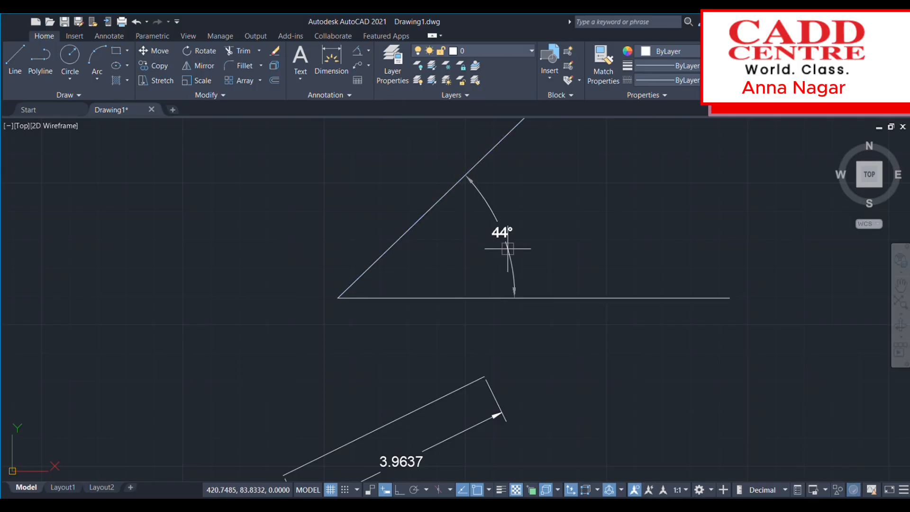
{"action": "left_click", "coordinate": [514, 281]}
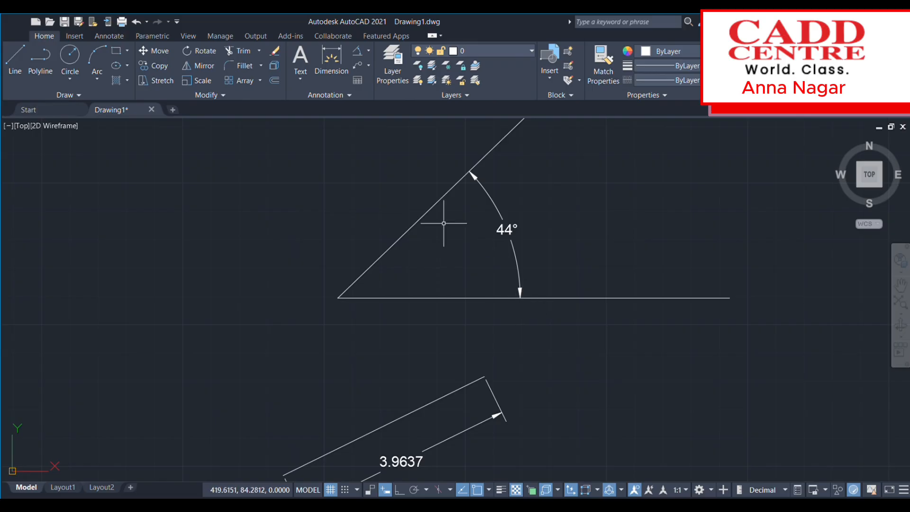
Step: Draw a three-point arc about 6.1 units long, bulging upward, to the left of the angle
{"action": "scroll", "coordinate": [403, 161], "scroll_direction": "down", "scroll_amount": 3}
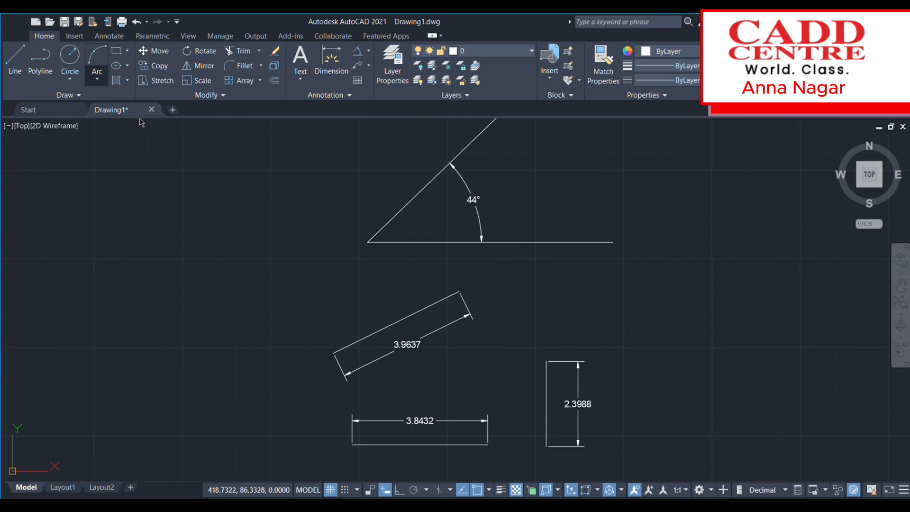
{"action": "left_click", "coordinate": [161, 234]}
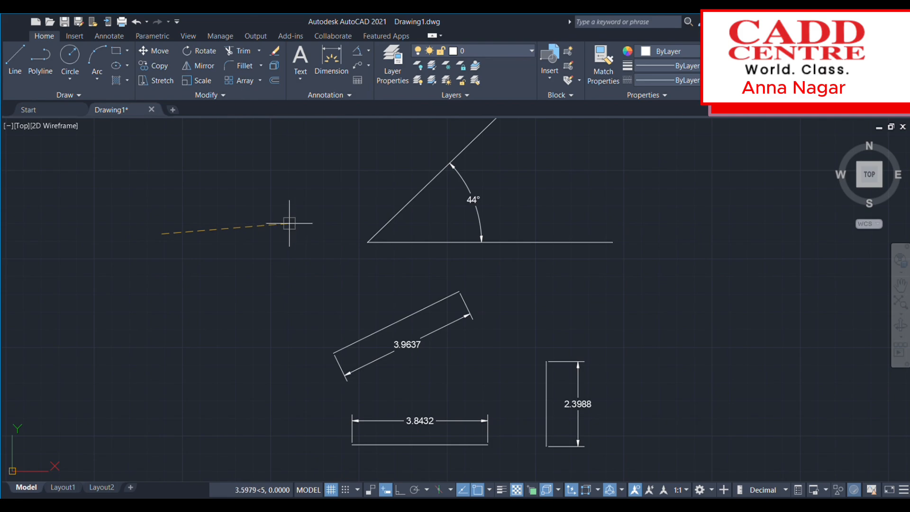
{"action": "left_click", "coordinate": [314, 220]}
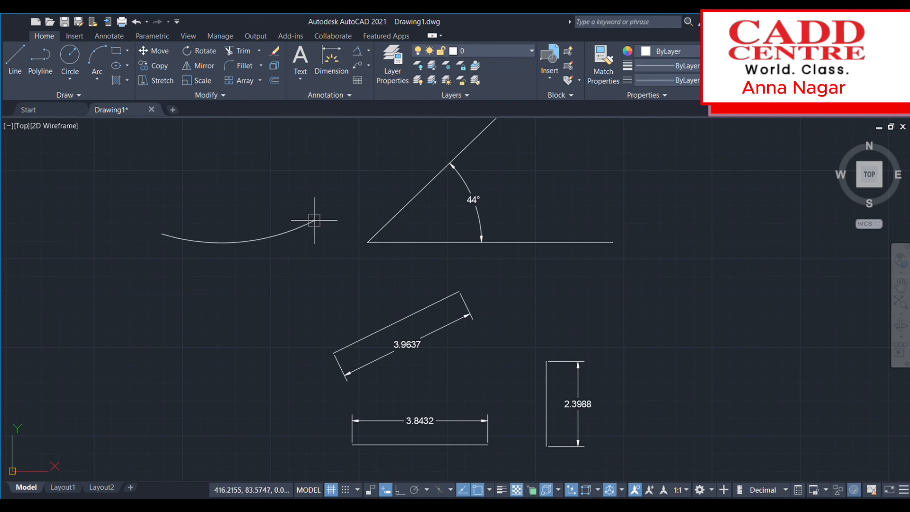
{"action": "left_click", "coordinate": [351, 257]}
Step: Add an arc length dimension to the arc, placing it just beneath the curve
{"action": "scroll", "coordinate": [239, 204], "scroll_direction": "up", "scroll_amount": 4}
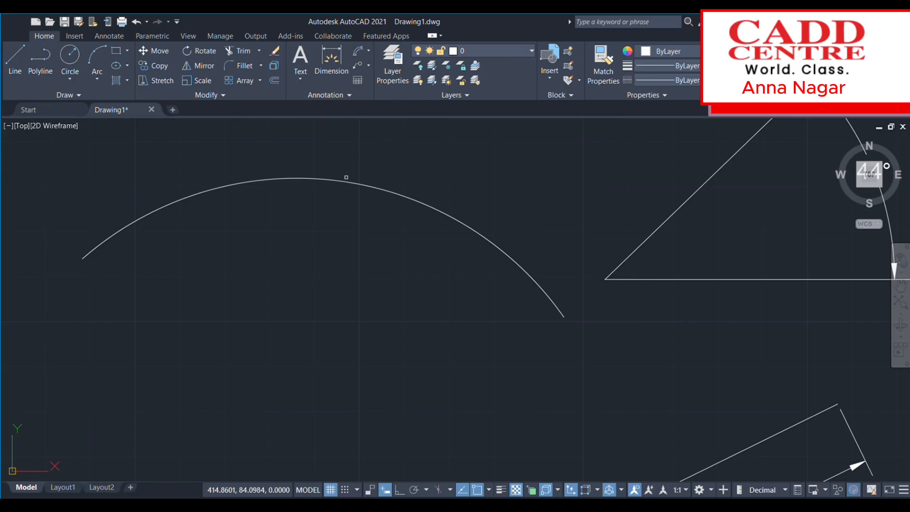
{"action": "left_click", "coordinate": [339, 181]}
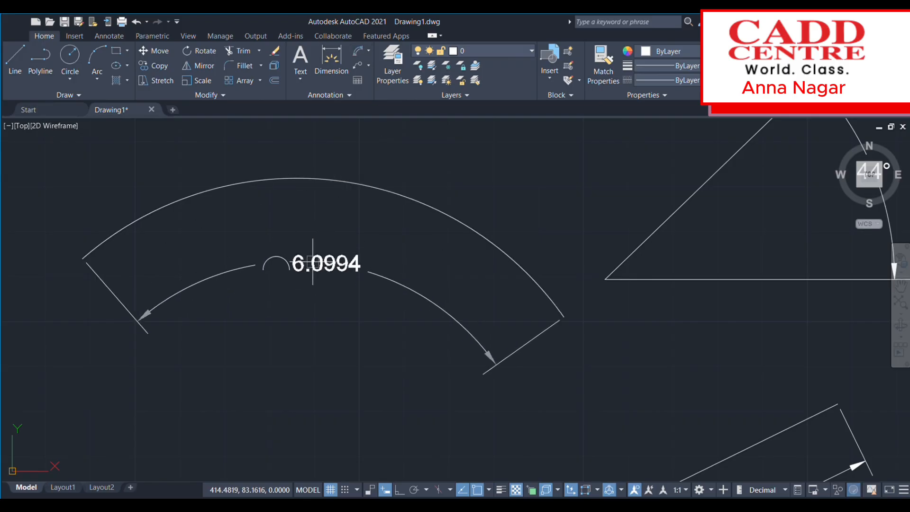
{"action": "left_click", "coordinate": [264, 219]}
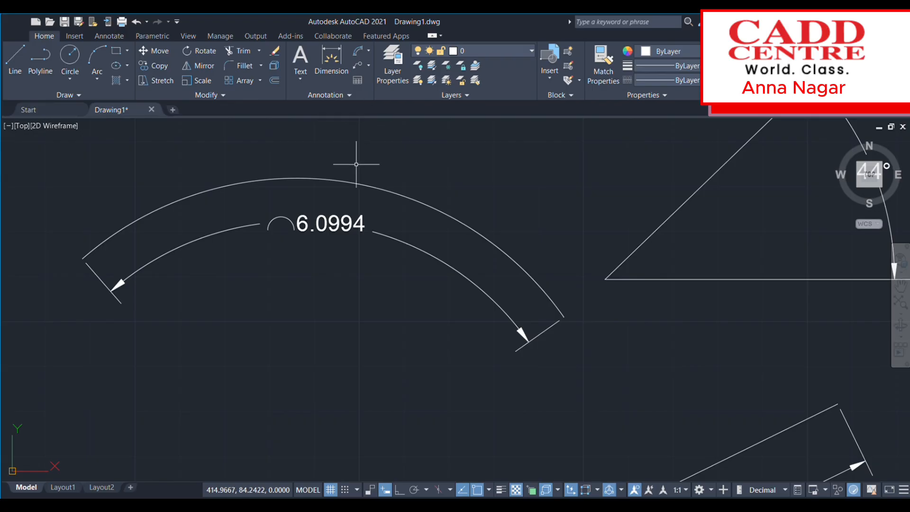
Step: Draw a circle with a radius of about 2.63 units above and to the left of the dimensioned arc
{"action": "scroll", "coordinate": [371, 229], "scroll_direction": "down", "scroll_amount": 3}
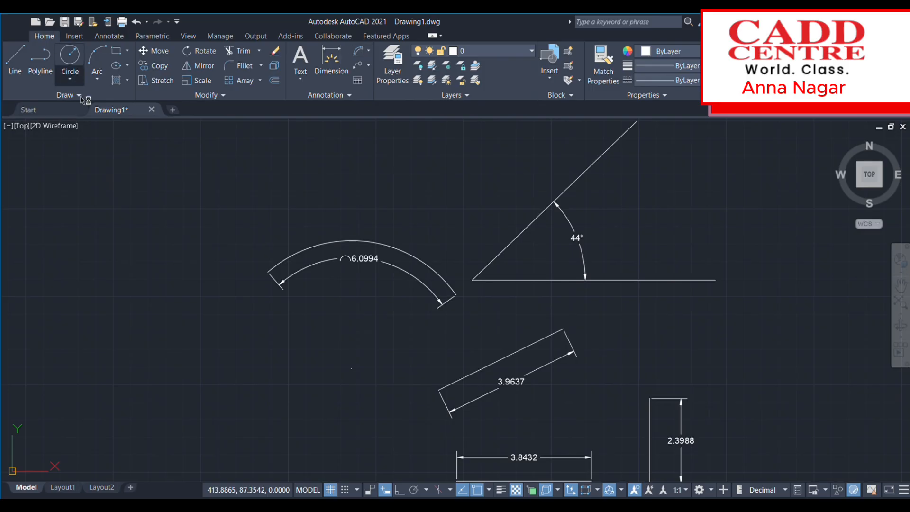
{"action": "middle_click_drag", "start_coordinate": [184, 168], "coordinate": [365, 295]}
{"action": "left_click", "coordinate": [391, 272]}
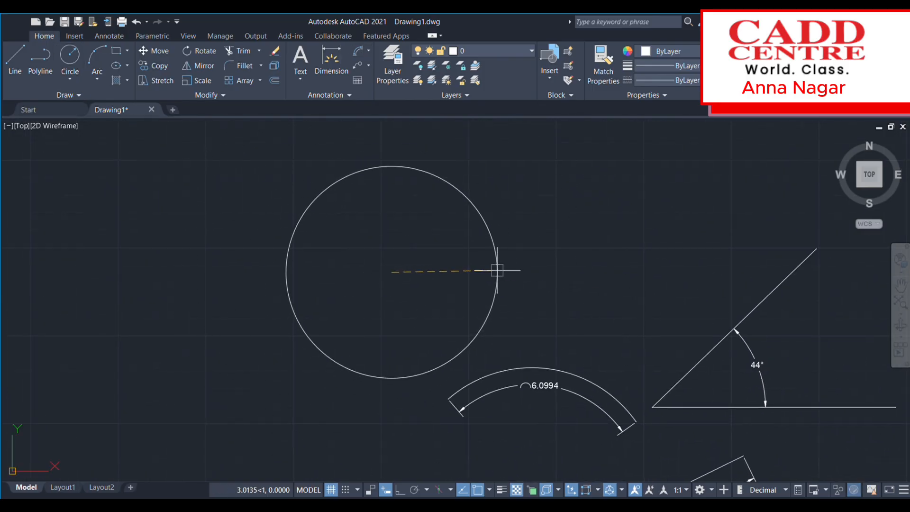
{"action": "left_click", "coordinate": [484, 271]}
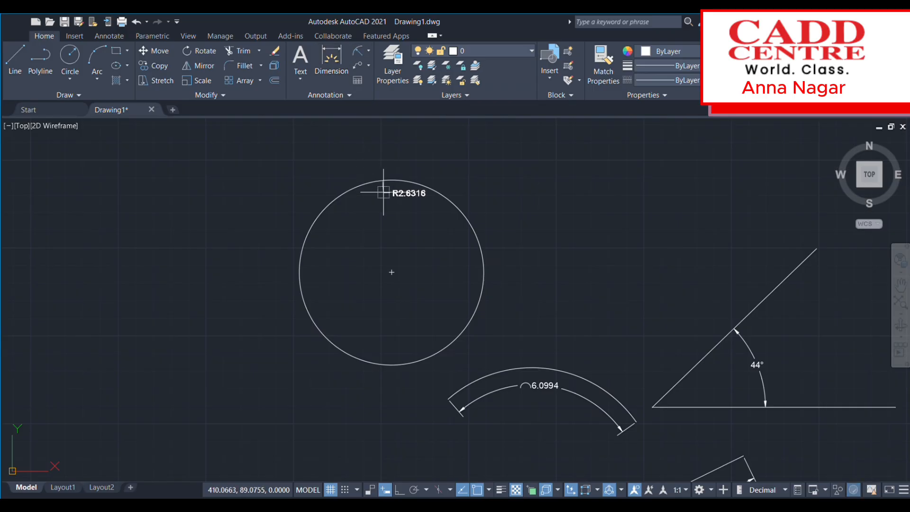
Step: Add a radius dimension to the circle, placing its text at the centre with the arrow to the circle's right side
{"action": "scroll", "coordinate": [447, 268], "scroll_direction": "up", "scroll_amount": 5}
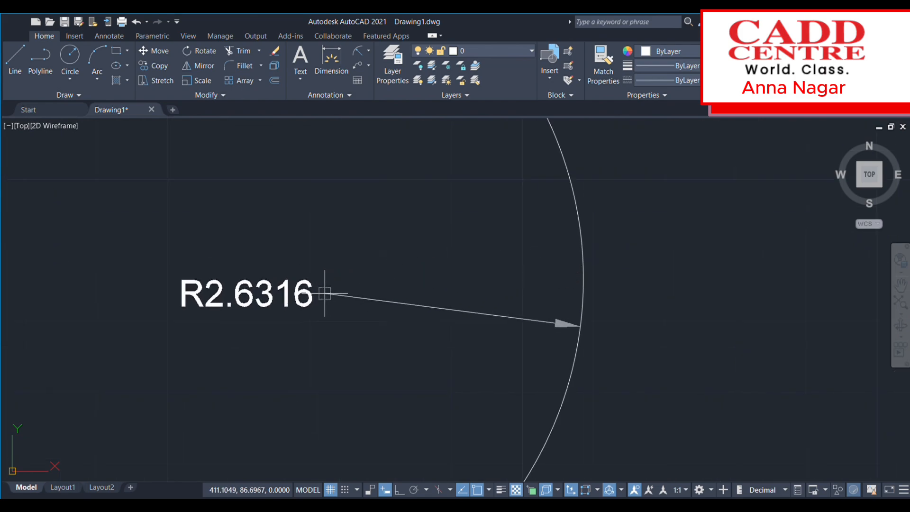
{"action": "scroll", "coordinate": [325, 293], "scroll_direction": "down", "scroll_amount": 5}
{"action": "scroll", "coordinate": [325, 248], "scroll_direction": "up", "scroll_amount": 3}
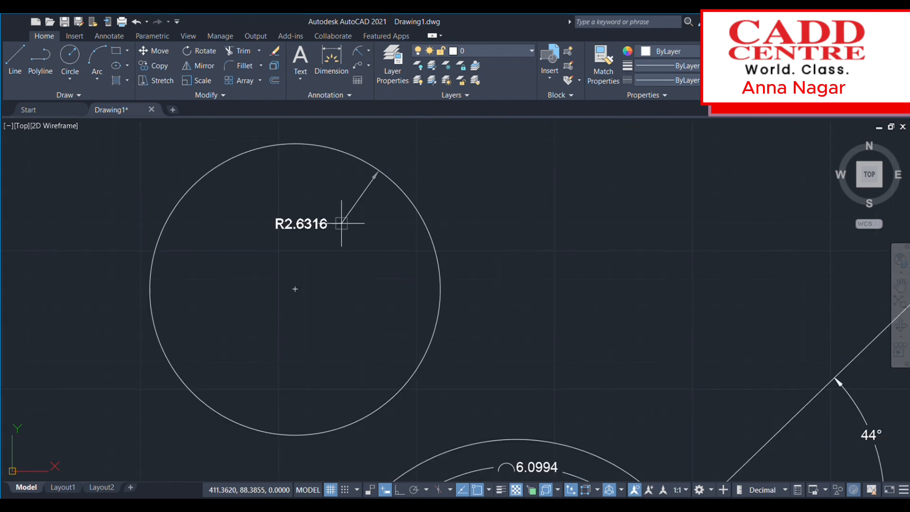
{"action": "scroll", "coordinate": [299, 293], "scroll_direction": "up", "scroll_amount": 3}
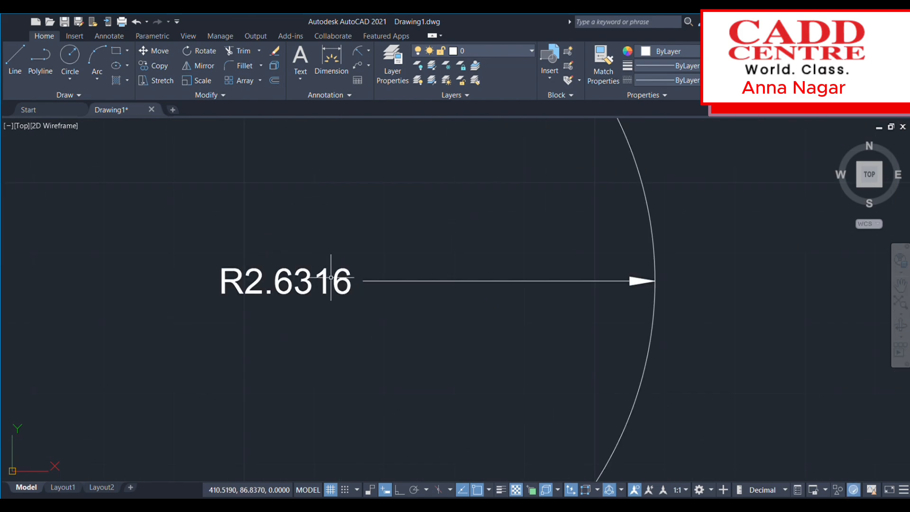
{"action": "scroll", "coordinate": [223, 294], "scroll_direction": "down", "scroll_amount": 4}
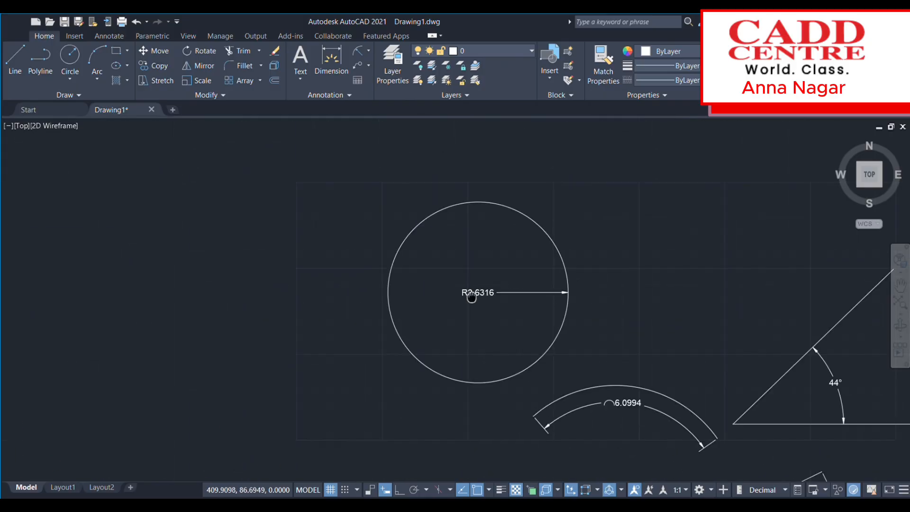
{"action": "left_click", "coordinate": [471, 294]}
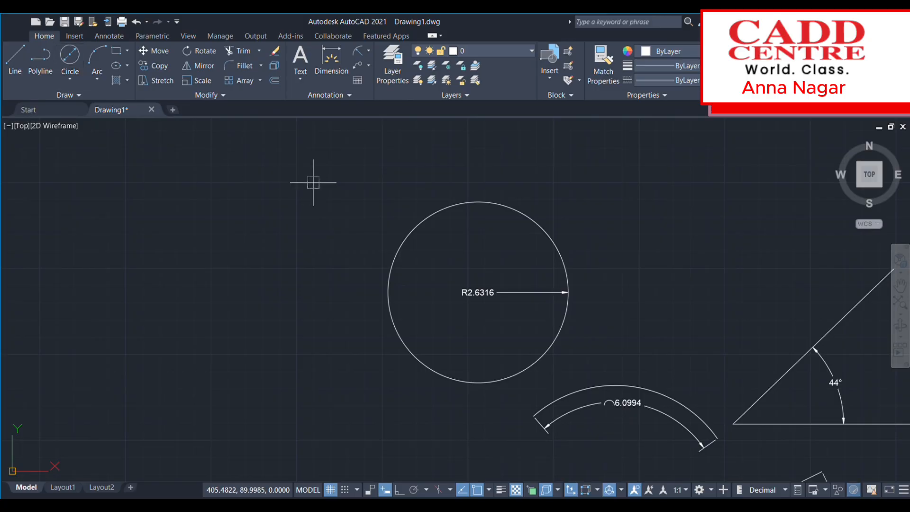
Step: Draw a circle about 3.48 units in diameter above and left of the first and add a diameter dimension with centred text
{"action": "left_click", "coordinate": [267, 196]}
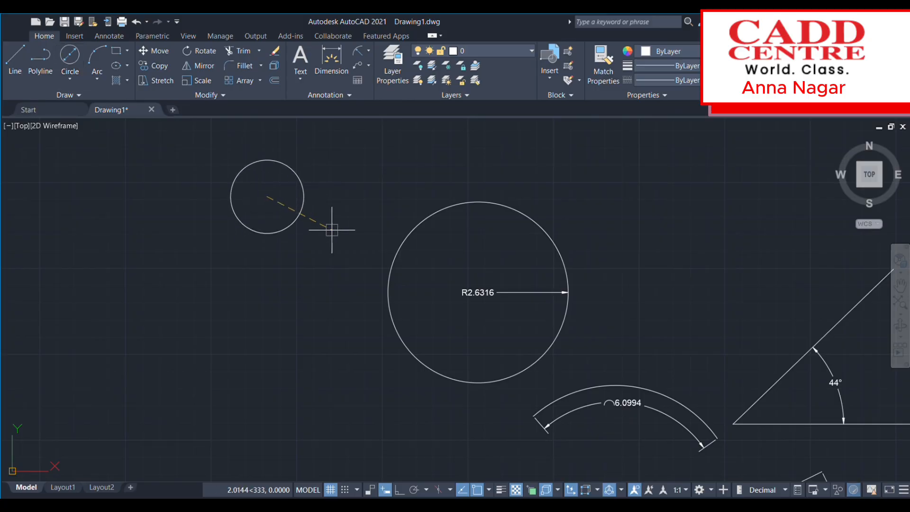
{"action": "left_click", "coordinate": [376, 244]}
{"action": "scroll", "coordinate": [256, 133], "scroll_direction": "up", "scroll_amount": 3}
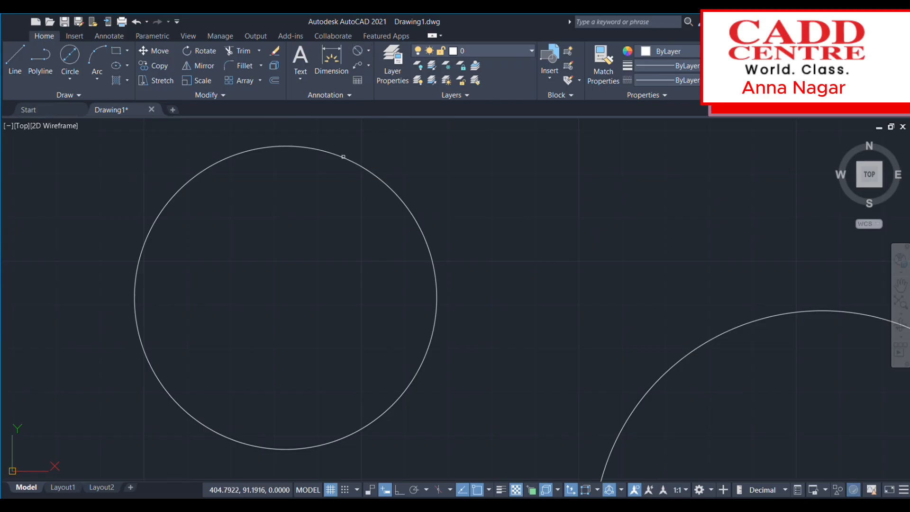
{"action": "left_click", "coordinate": [343, 157]}
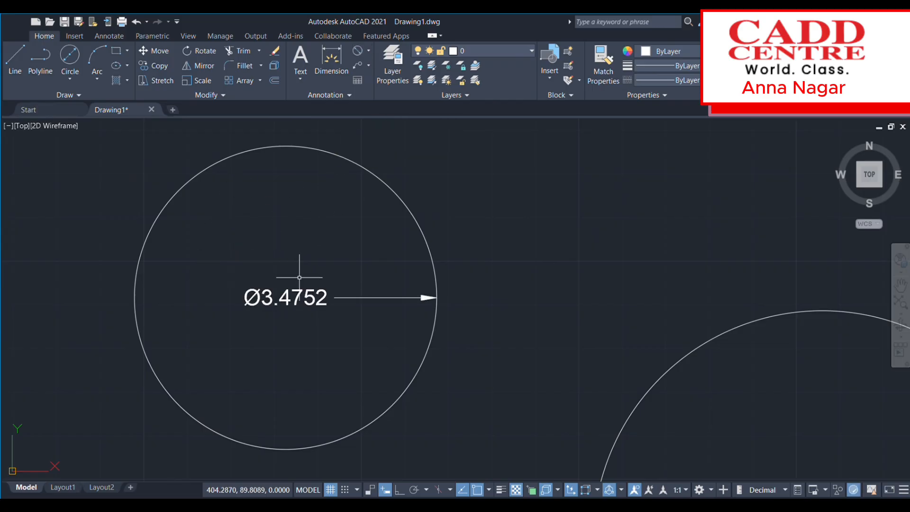
Step: Compare the diameter dimension on the small circle with the radius dimension on the large circle, including their prefix symbols
{"action": "scroll", "coordinate": [299, 278], "scroll_direction": "up", "scroll_amount": 2}
{"action": "scroll", "coordinate": [302, 279], "scroll_direction": "down", "scroll_amount": 6}
{"action": "middle_click_drag", "start_coordinate": [303, 279], "coordinate": [275, 218]}
{"action": "scroll", "coordinate": [496, 345], "scroll_direction": "up", "scroll_amount": 6}
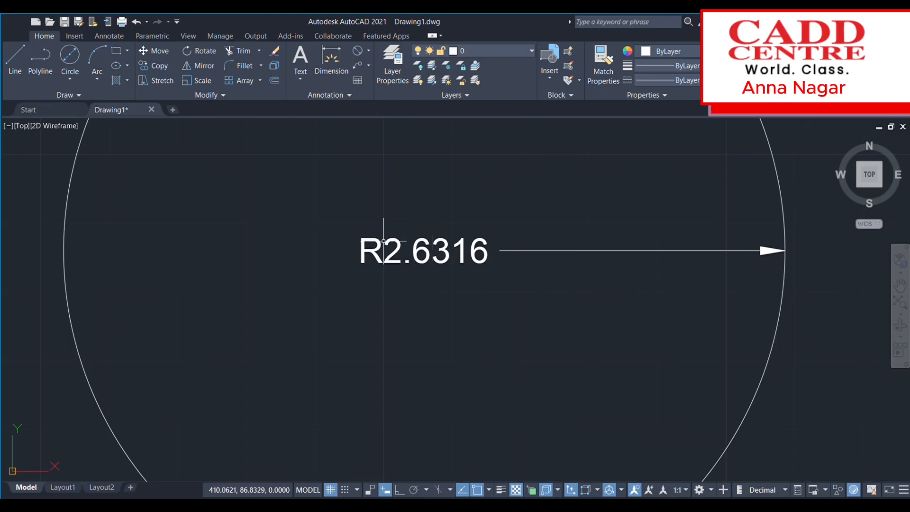
{"action": "scroll", "coordinate": [362, 235], "scroll_direction": "up", "scroll_amount": 2}
{"action": "scroll", "coordinate": [338, 251], "scroll_direction": "down", "scroll_amount": 10}
{"action": "middle_click_drag", "start_coordinate": [336, 248], "coordinate": [468, 256]}
{"action": "scroll", "coordinate": [387, 278], "scroll_direction": "up", "scroll_amount": 10}
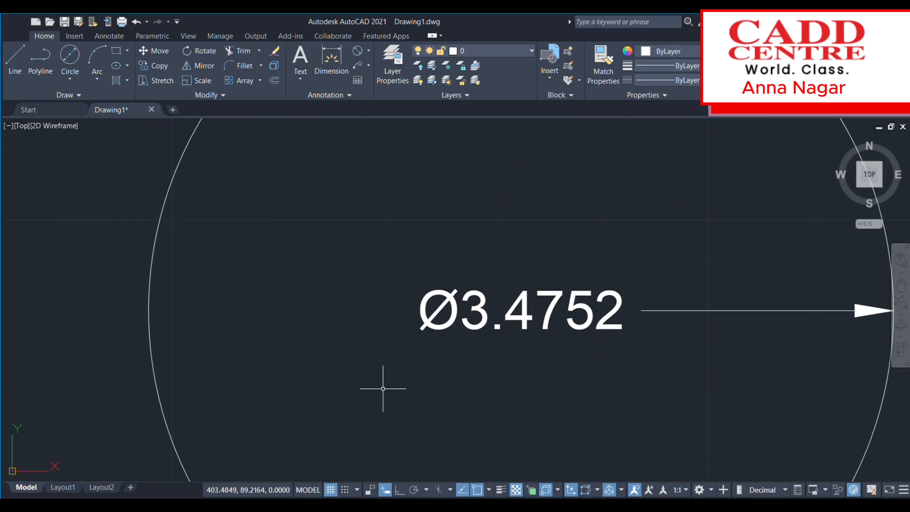
{"action": "scroll", "coordinate": [448, 319], "scroll_direction": "down", "scroll_amount": 4}
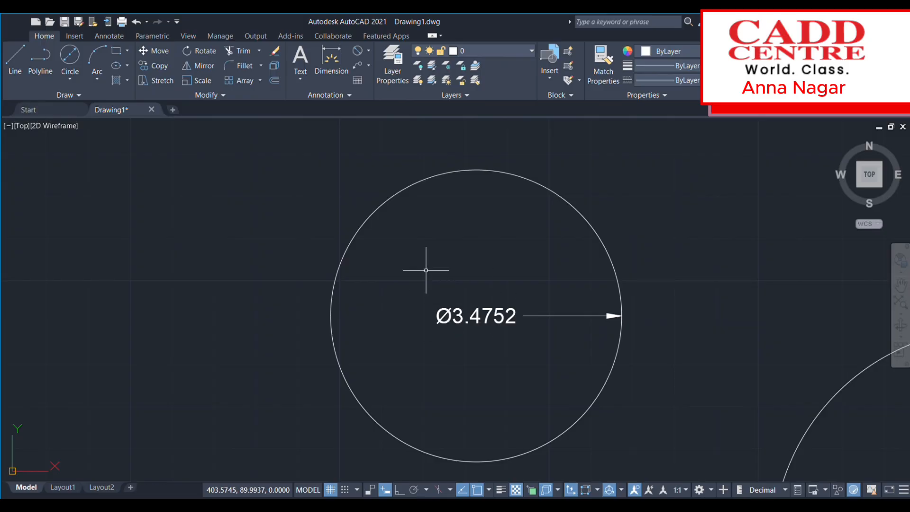
{"action": "middle_click_drag", "start_coordinate": [426, 270], "coordinate": [410, 215]}
{"action": "scroll", "coordinate": [385, 189], "scroll_direction": "down", "scroll_amount": 2}
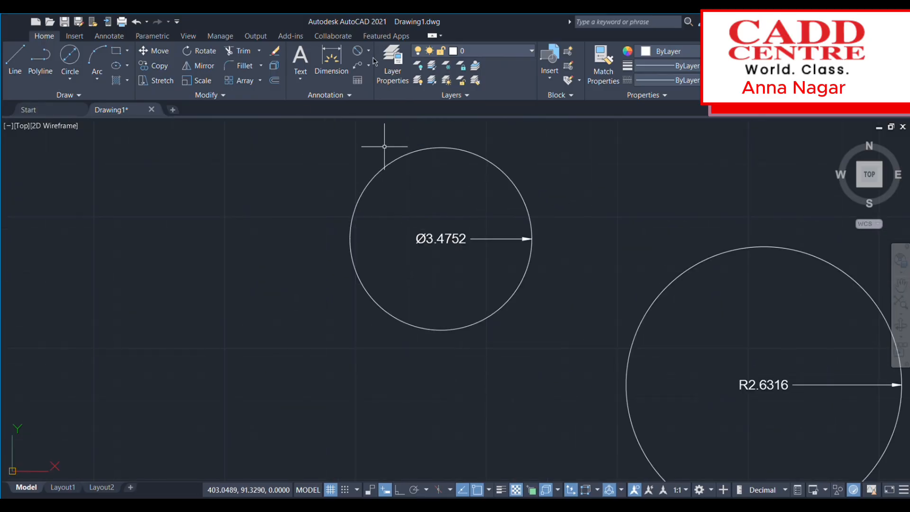
Step: Place an ordinate dimension in the empty area below the small circle at Y about 84.61, with a jogged leader ending up and right
{"action": "scroll", "coordinate": [387, 218], "scroll_direction": "down", "scroll_amount": 5}
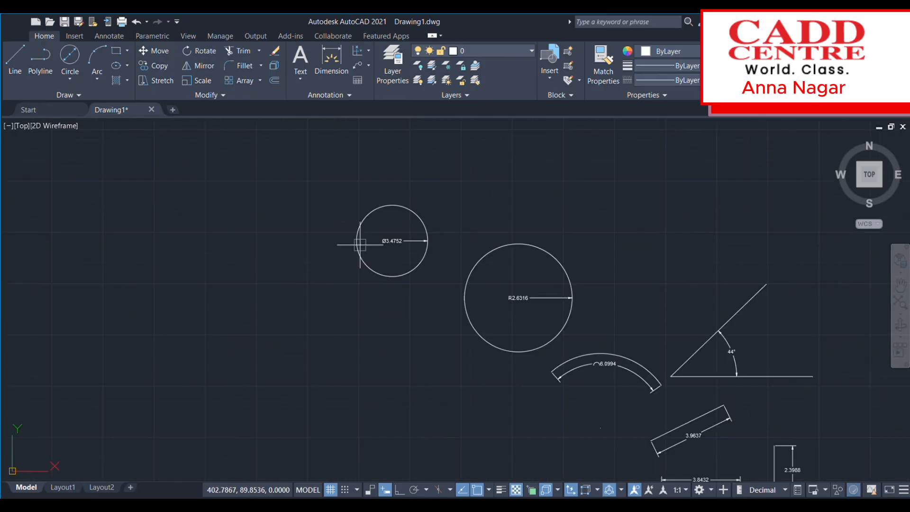
{"action": "scroll", "coordinate": [391, 249], "scroll_direction": "up", "scroll_amount": 6}
{"action": "middle_click_drag", "start_coordinate": [562, 138], "coordinate": [375, 260]}
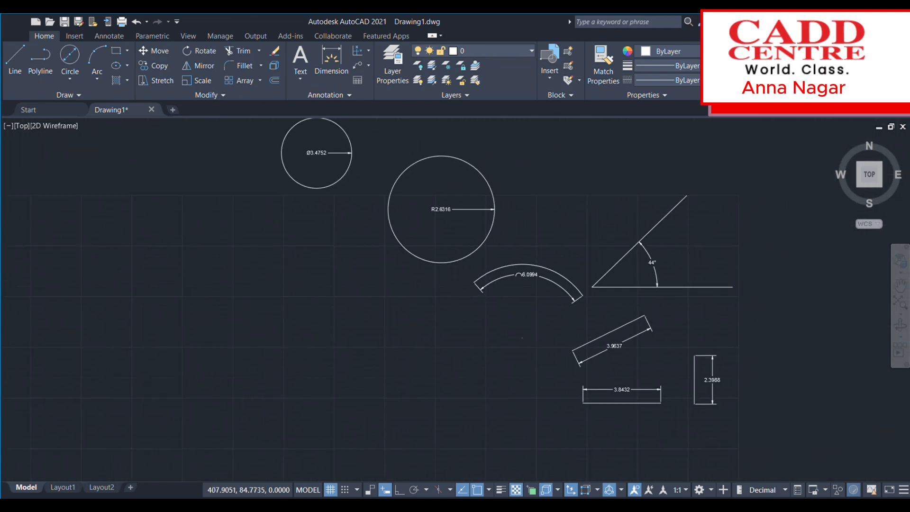
{"action": "middle_click_drag", "start_coordinate": [293, 316], "coordinate": [292, 390]}
{"action": "scroll", "coordinate": [290, 365], "scroll_direction": "up", "scroll_amount": 2}
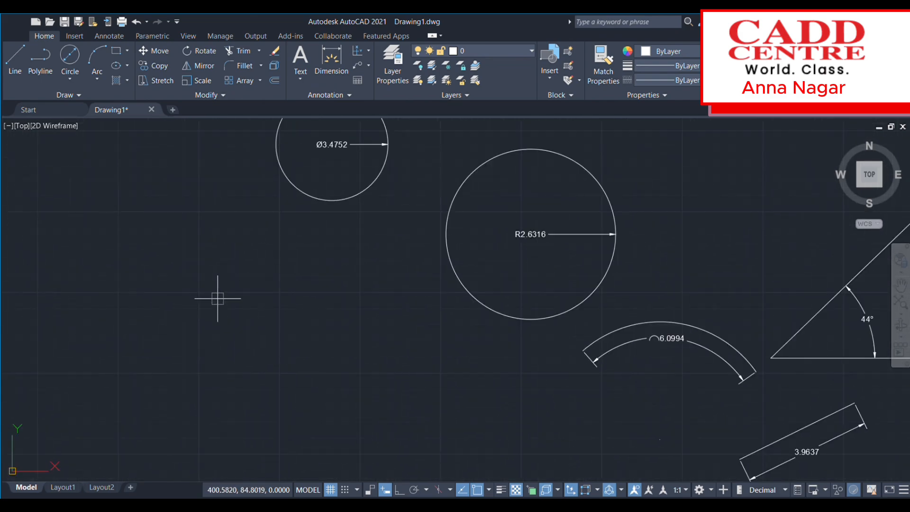
{"action": "left_click", "coordinate": [193, 305]}
{"action": "left_click", "coordinate": [379, 305]}
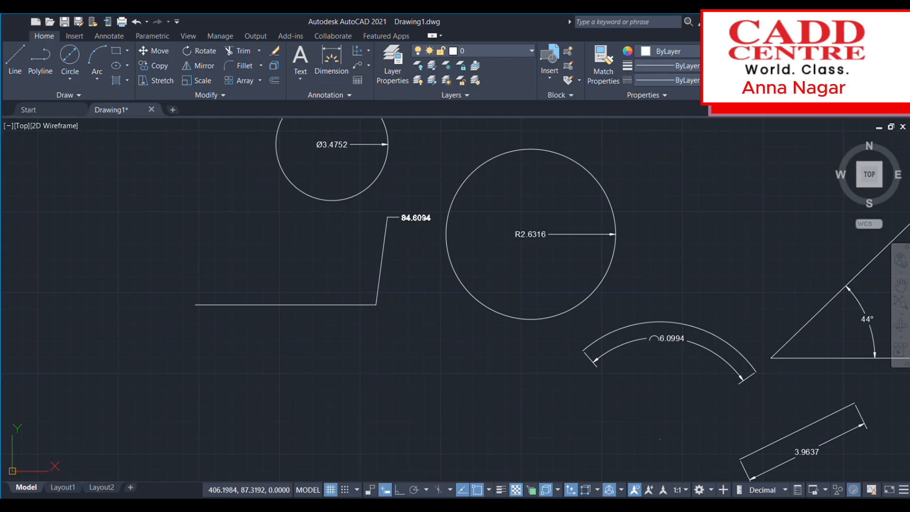
{"action": "left_click", "coordinate": [390, 216]}
{"action": "middle_click_drag", "start_coordinate": [288, 260], "coordinate": [288, 258]}
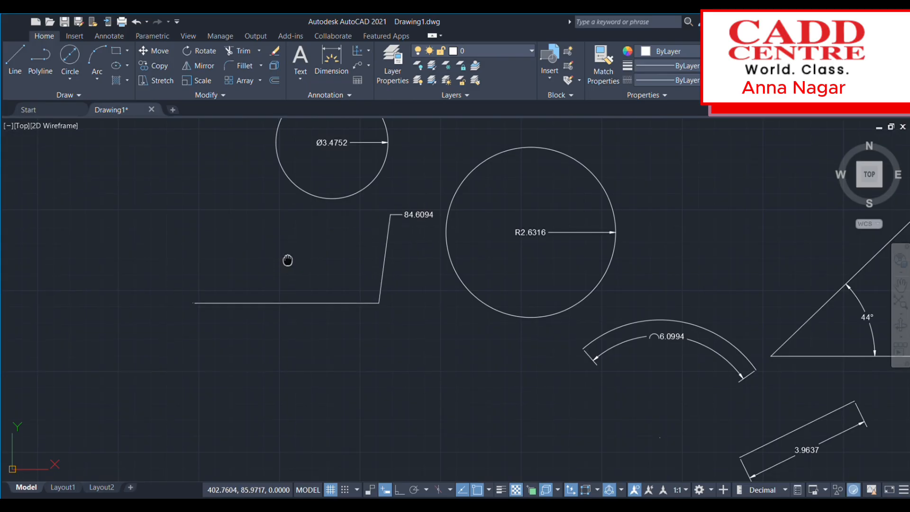
Step: Add two more ordinate dimensions below the first one, at Y about 82.68 and 80.83
{"action": "left_click", "coordinate": [357, 51]}
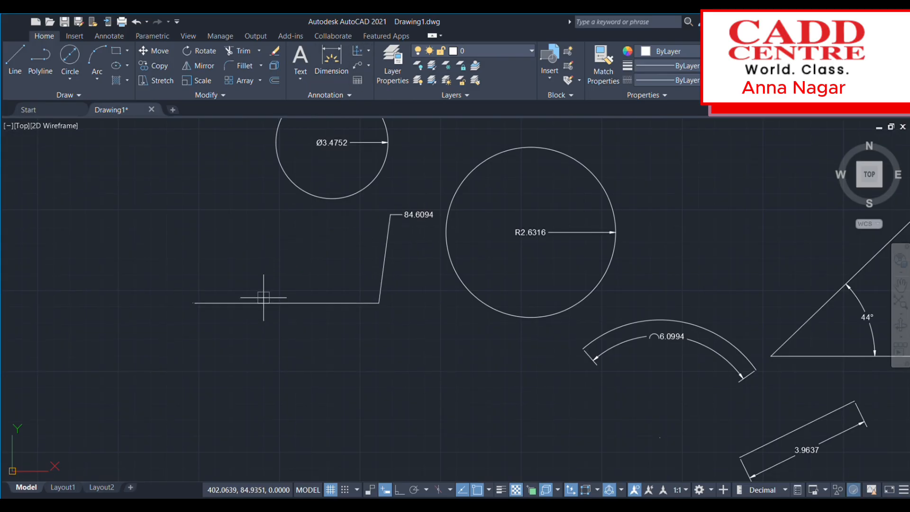
{"action": "left_click", "coordinate": [204, 365]}
{"action": "left_click", "coordinate": [417, 282]}
{"action": "mouse_move", "coordinate": [328, 358]}
{"action": "middle_mouse_down"}
{"action": "mouse_move", "coordinate": [315, 342]}
{"action": "mouse_move", "coordinate": [315, 282]}
{"action": "middle_mouse_up"}
{"action": "key", "text": "Return"}
{"action": "left_click", "coordinate": [240, 350]}
{"action": "left_click", "coordinate": [405, 302]}
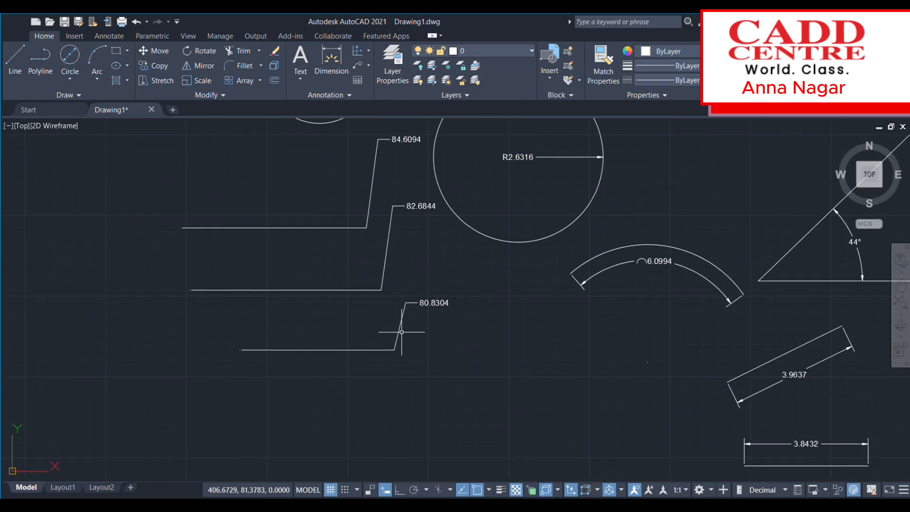
Step: Add two further ordinate dimensions beneath the existing stack, at Y about 79.31 and 76.80
{"action": "key", "text": "Return"}
{"action": "left_click", "coordinate": [305, 399]}
{"action": "left_click", "coordinate": [414, 352]}
{"action": "scroll", "coordinate": [294, 341], "scroll_direction": "down", "scroll_amount": 2}
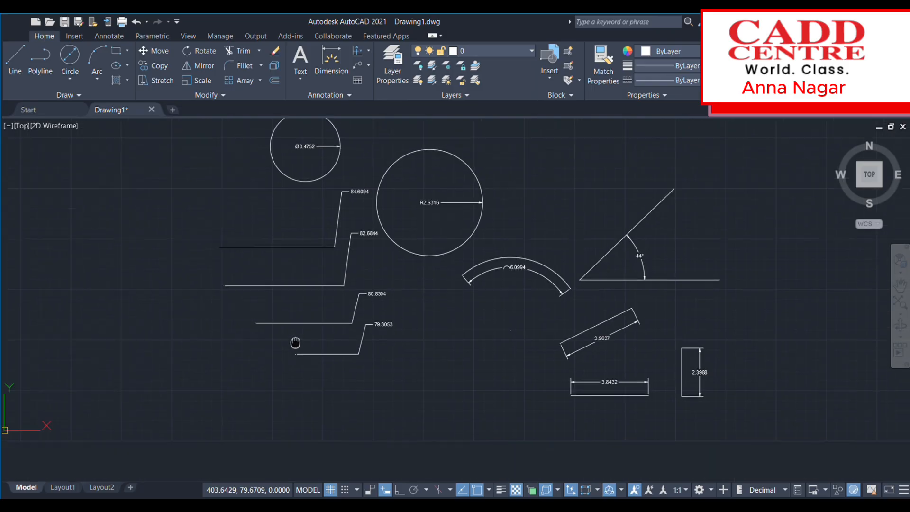
{"action": "middle_click_drag", "start_coordinate": [295, 342], "coordinate": [313, 293]}
{"action": "left_click", "coordinate": [309, 372]}
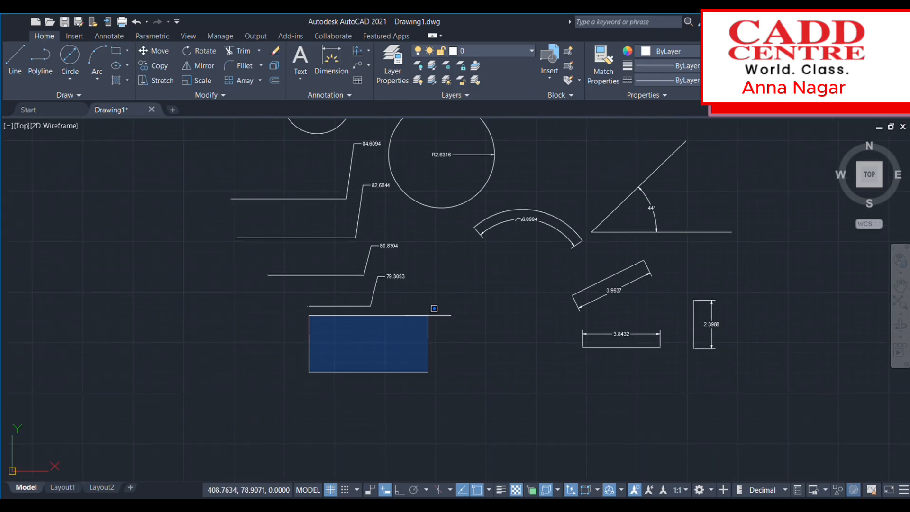
{"action": "left_click", "coordinate": [355, 338]}
{"action": "scroll", "coordinate": [392, 319], "scroll_direction": "up", "scroll_amount": 3}
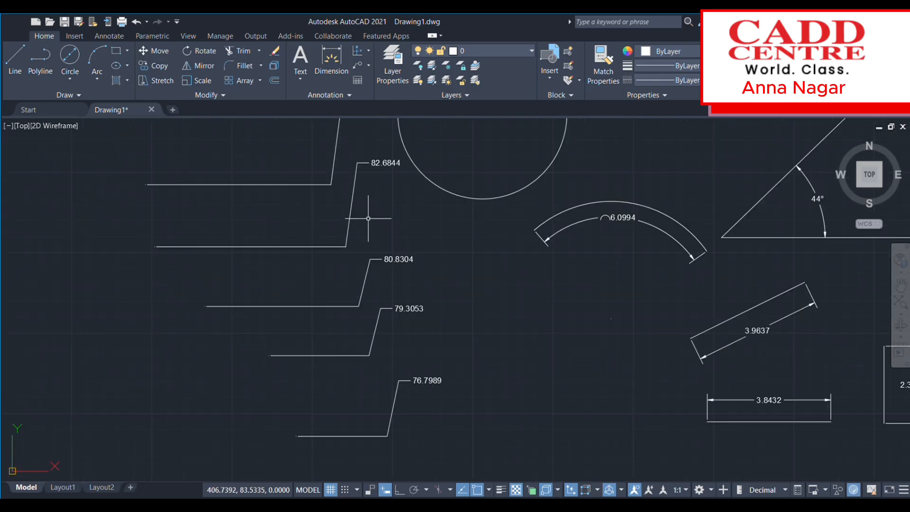
Step: Add three ordinate dimensions above the stack, at Y about 86.59, 88.20 and 91.75, the last one above the small circle
{"action": "middle_click_drag", "start_coordinate": [343, 173], "coordinate": [383, 308]}
{"action": "left_click", "coordinate": [237, 256]}
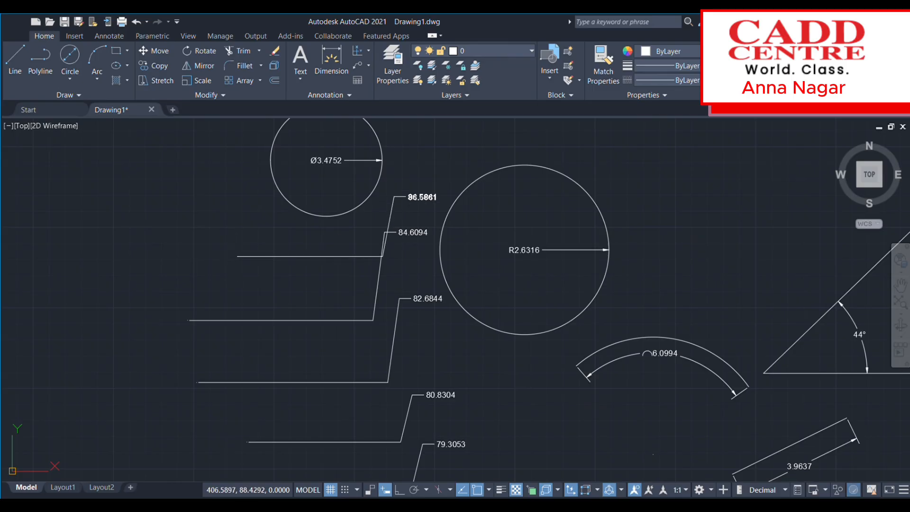
{"action": "scroll", "coordinate": [327, 200], "scroll_direction": "up", "scroll_amount": 4}
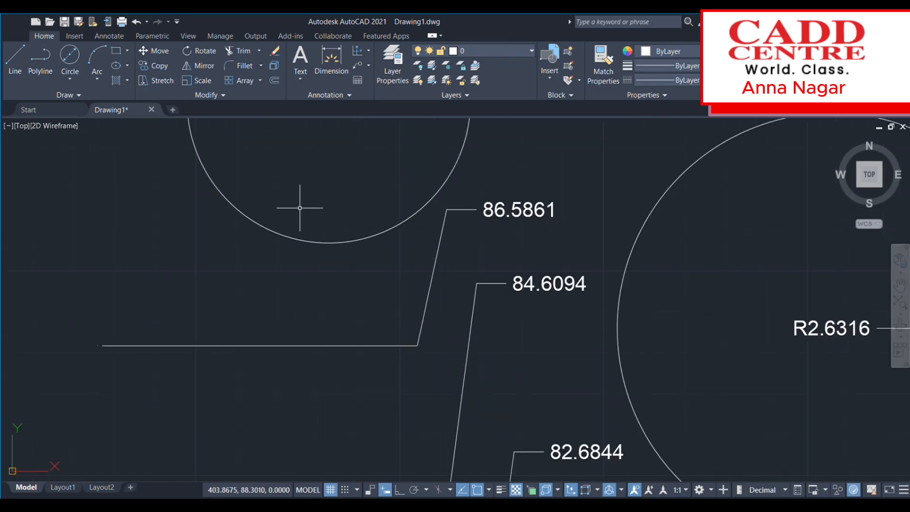
{"action": "left_click", "coordinate": [155, 214]}
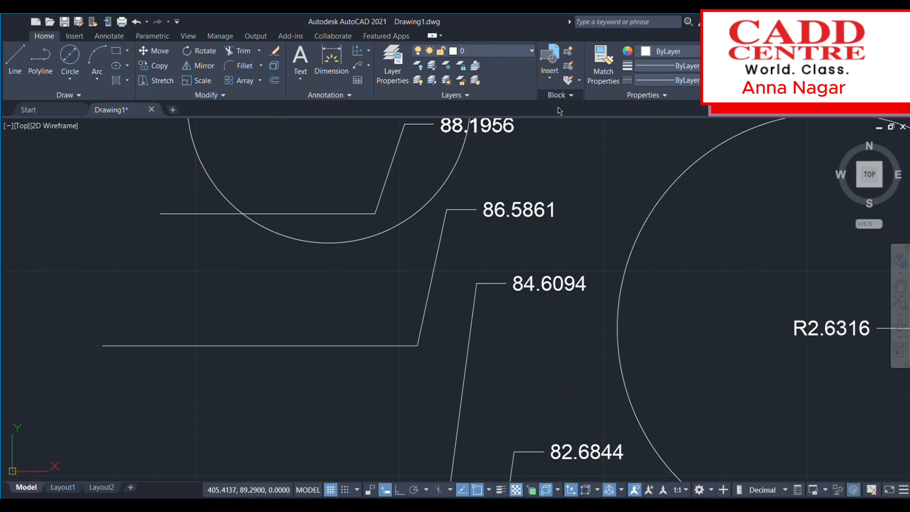
{"action": "left_click", "coordinate": [482, 138]}
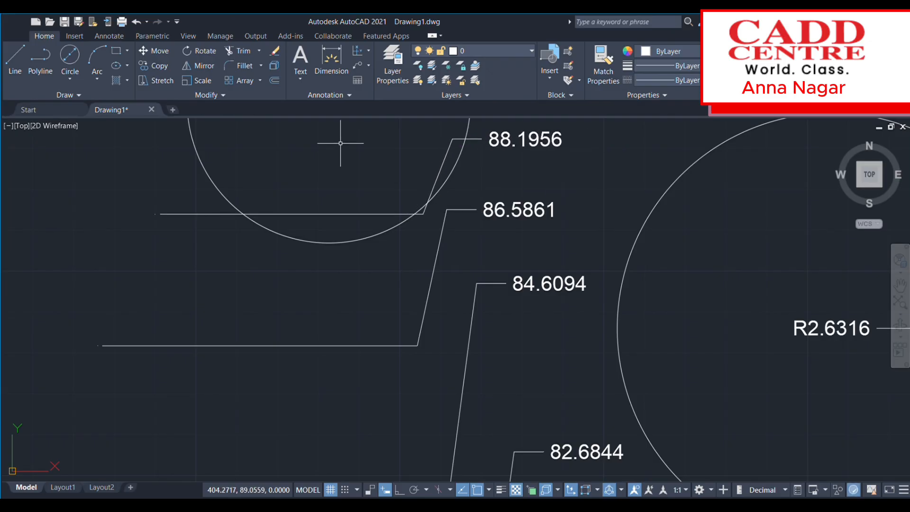
{"action": "scroll", "coordinate": [340, 144], "scroll_direction": "down", "scroll_amount": 2}
{"action": "middle_click_drag", "start_coordinate": [340, 143], "coordinate": [349, 331]}
{"action": "left_click", "coordinate": [232, 197]}
{"action": "left_click", "coordinate": [397, 151]}
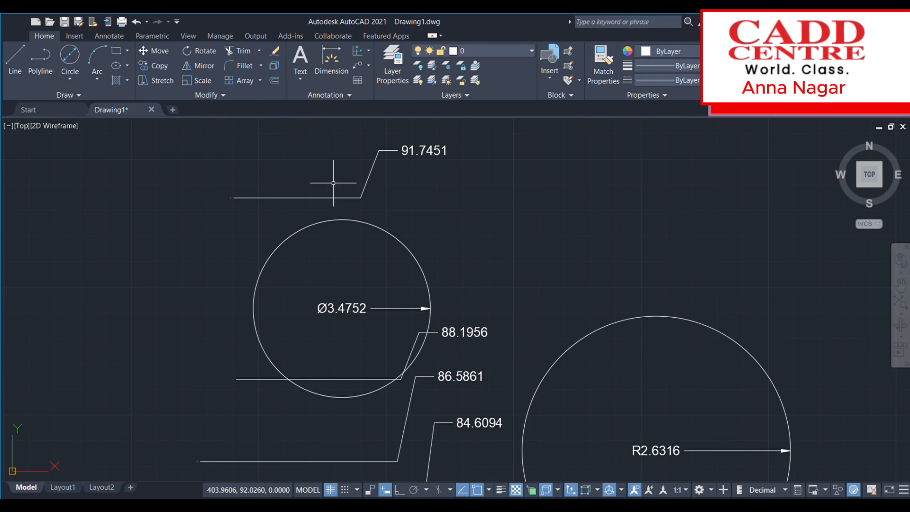
{"action": "scroll", "coordinate": [333, 183], "scroll_direction": "down", "scroll_amount": 2}
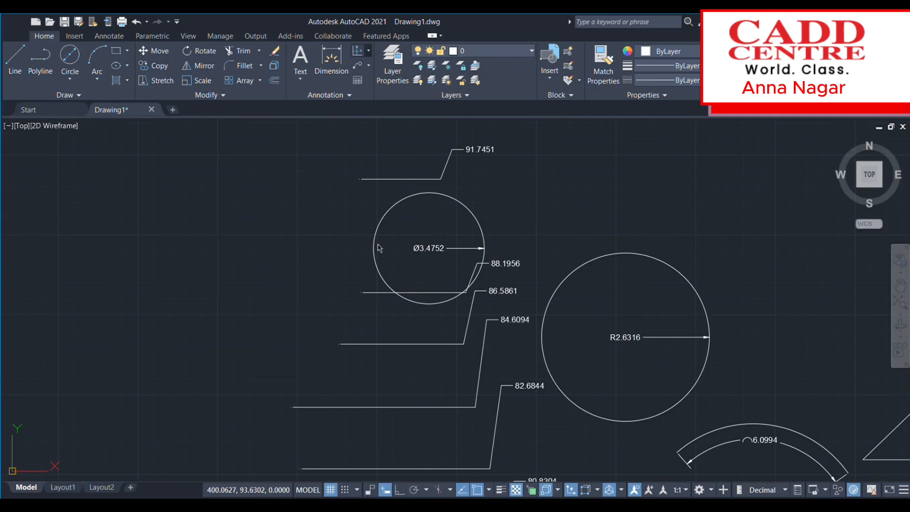
Step: Delete the radius dimension from the large circle
{"action": "scroll", "coordinate": [579, 300], "scroll_direction": "up", "scroll_amount": 5}
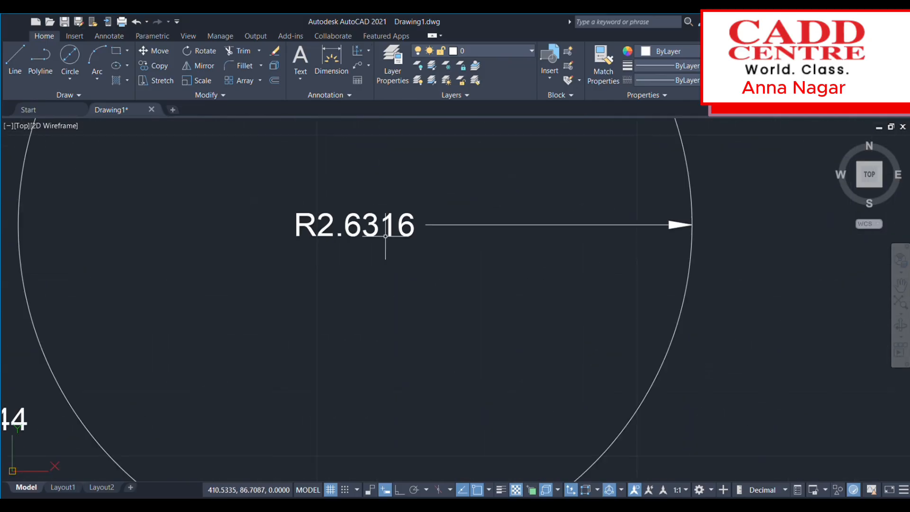
{"action": "left_click_drag", "start_coordinate": [420, 199], "coordinate": [386, 234]}
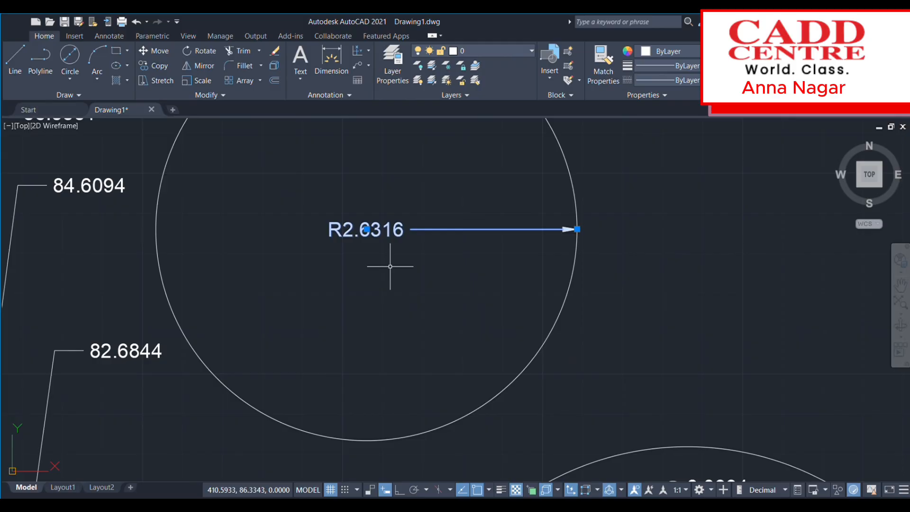
{"action": "key", "text": "Delete"}
Step: Add a jogged radius dimension to the large circle, using its centre as the override point and placing the text inside toward the right
{"action": "scroll", "coordinate": [398, 268], "scroll_direction": "down", "scroll_amount": 4}
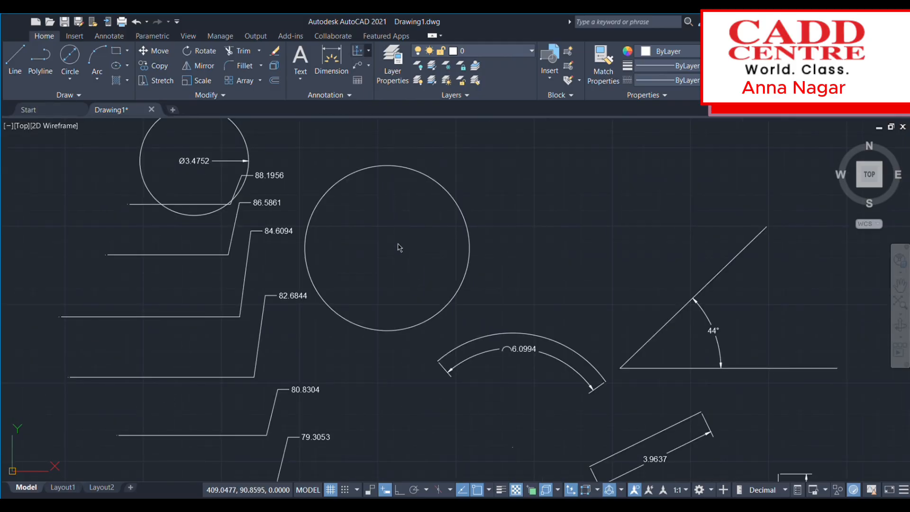
{"action": "left_click", "coordinate": [398, 244]}
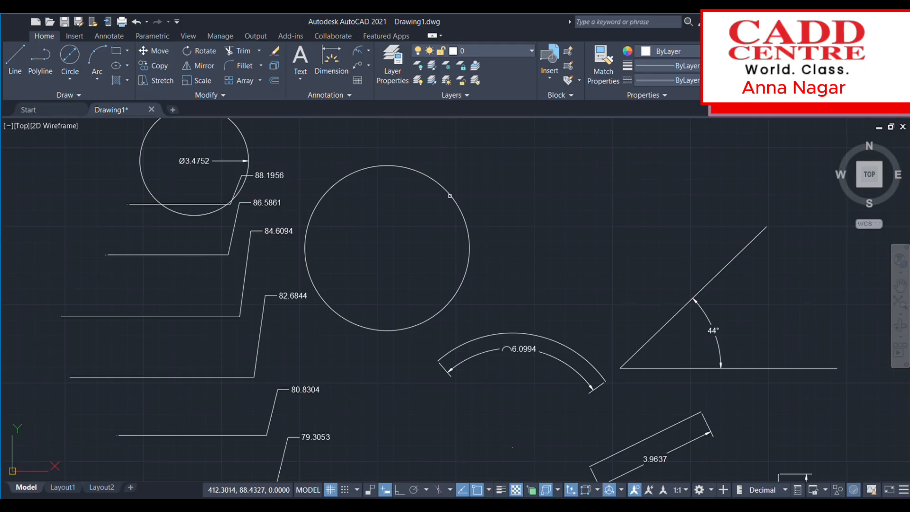
{"action": "left_click", "coordinate": [387, 248]}
{"action": "scroll", "coordinate": [407, 240], "scroll_direction": "up", "scroll_amount": 4}
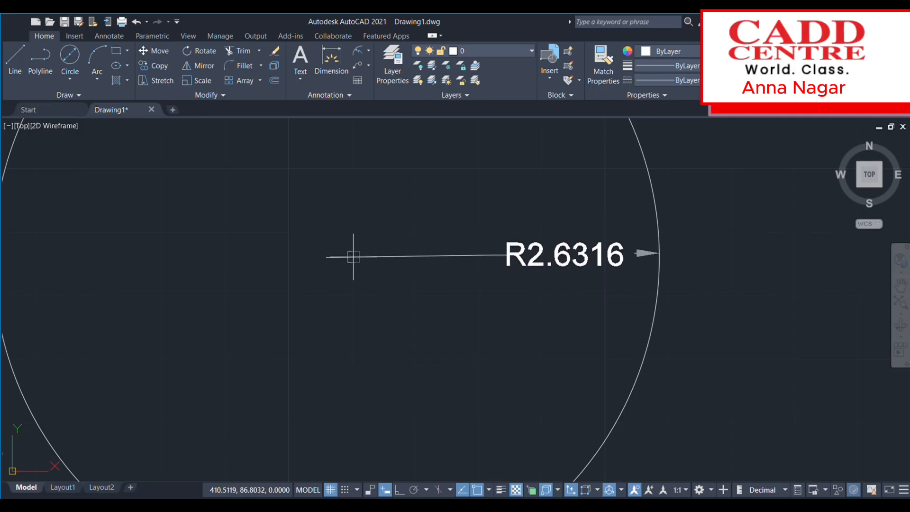
{"action": "left_click", "coordinate": [329, 257]}
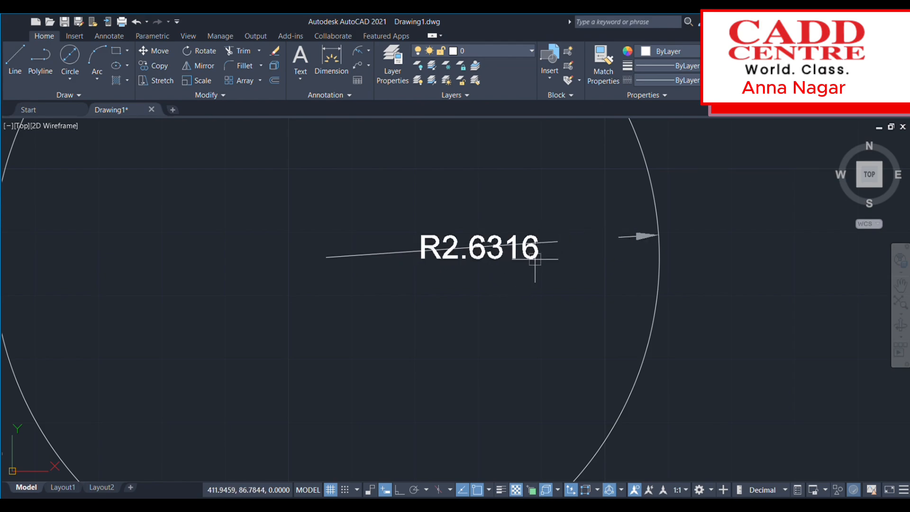
{"action": "scroll", "coordinate": [320, 250], "scroll_direction": "down", "scroll_amount": 1}
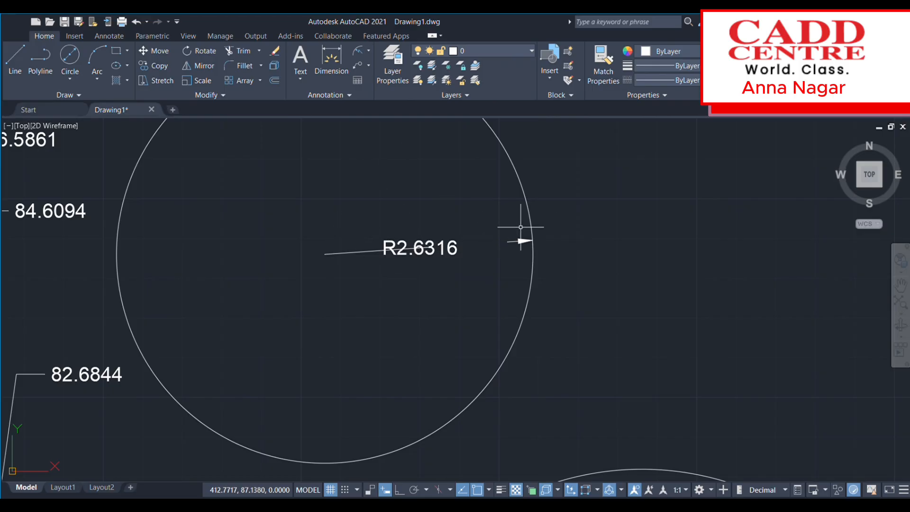
{"action": "scroll", "coordinate": [435, 305], "scroll_direction": "down", "scroll_amount": 3}
{"action": "scroll", "coordinate": [439, 301], "scroll_direction": "up", "scroll_amount": 3}
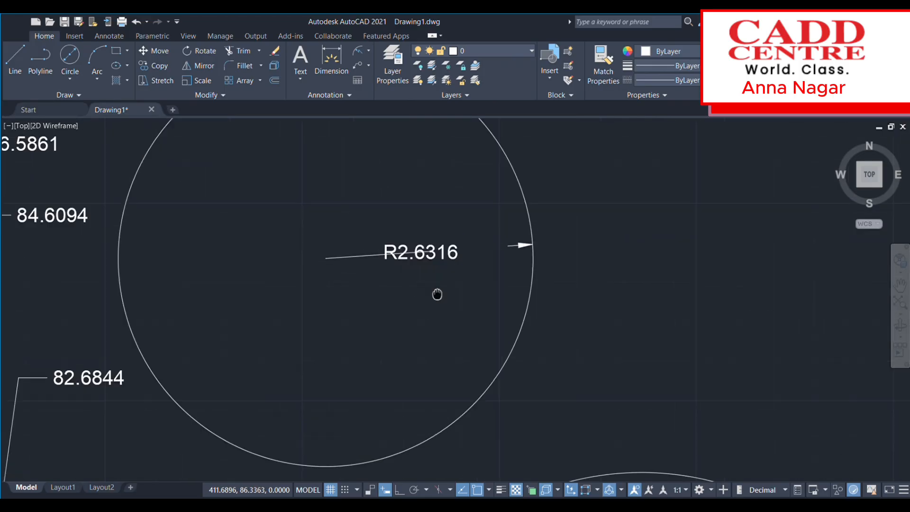
{"action": "middle_click_drag", "start_coordinate": [437, 293], "coordinate": [445, 279]}
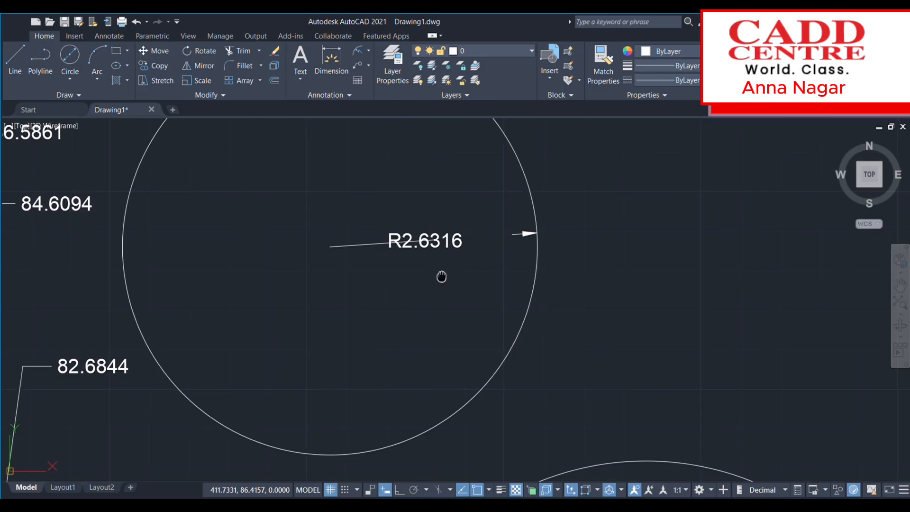
{"action": "scroll", "coordinate": [436, 264], "scroll_direction": "down", "scroll_amount": 2}
{"action": "scroll", "coordinate": [348, 129], "scroll_direction": "up", "scroll_amount": 2}
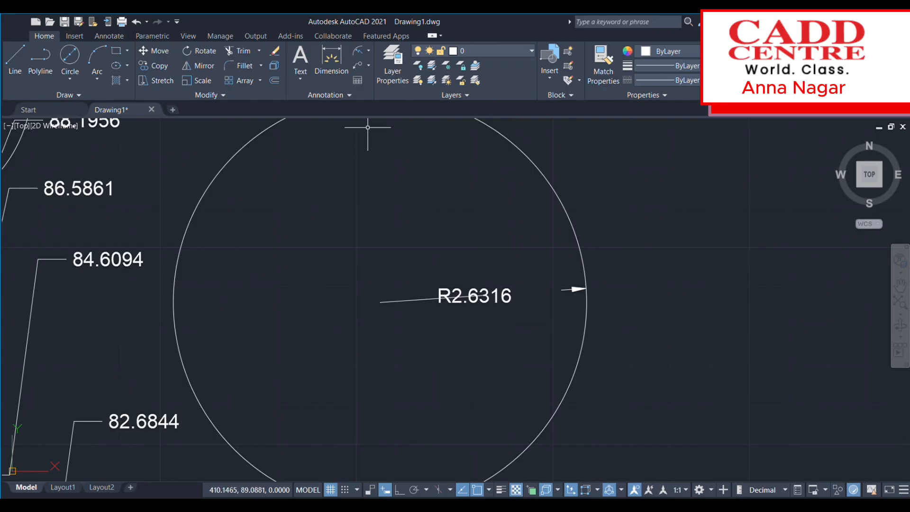
{"action": "scroll", "coordinate": [365, 129], "scroll_direction": "up", "scroll_amount": 2}
{"action": "scroll", "coordinate": [368, 124], "scroll_direction": "down", "scroll_amount": 5}
{"action": "middle_click_drag", "start_coordinate": [378, 141], "coordinate": [348, 197]}
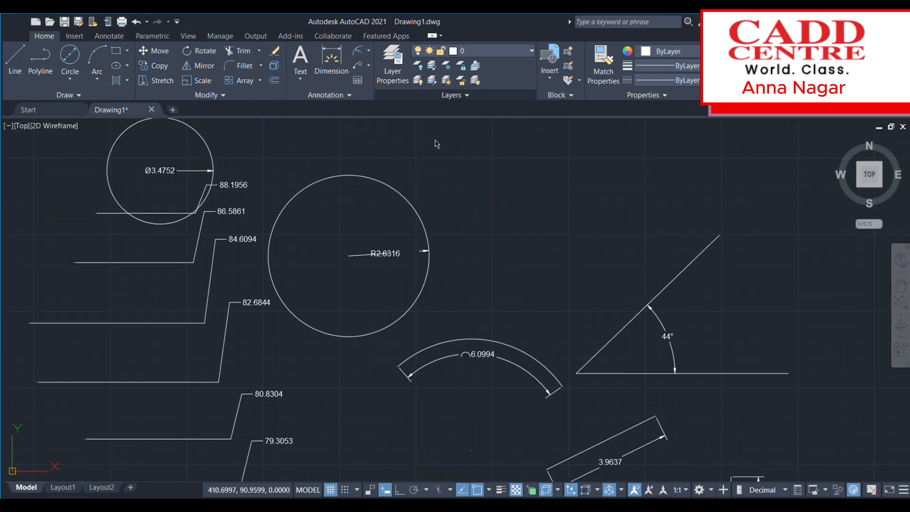
Step: Add a multileader with the text CADD CENTRE in the empty area to the upper right of the large circle
{"action": "scroll", "coordinate": [483, 179], "scroll_direction": "up", "scroll_amount": 5}
{"action": "left_click", "coordinate": [448, 270]}
{"action": "scroll", "coordinate": [633, 168], "scroll_direction": "down", "scroll_amount": 2}
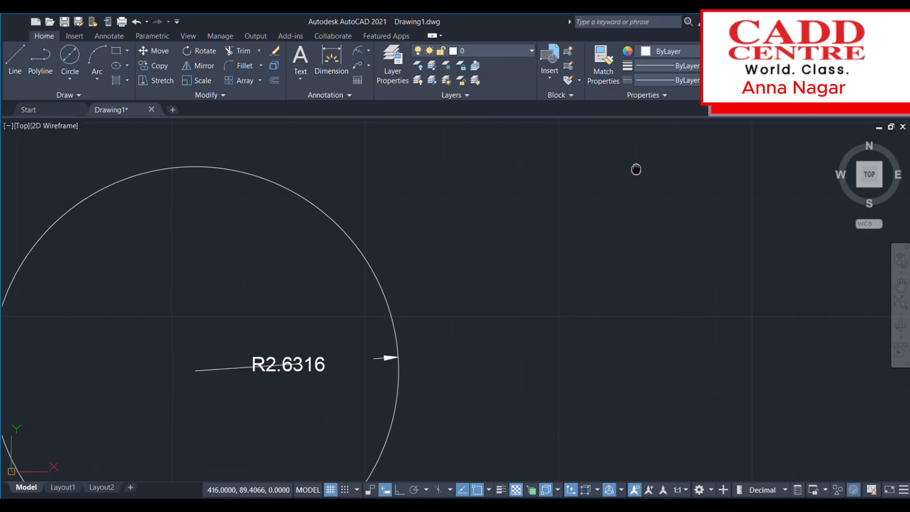
{"action": "left_click", "coordinate": [623, 176]}
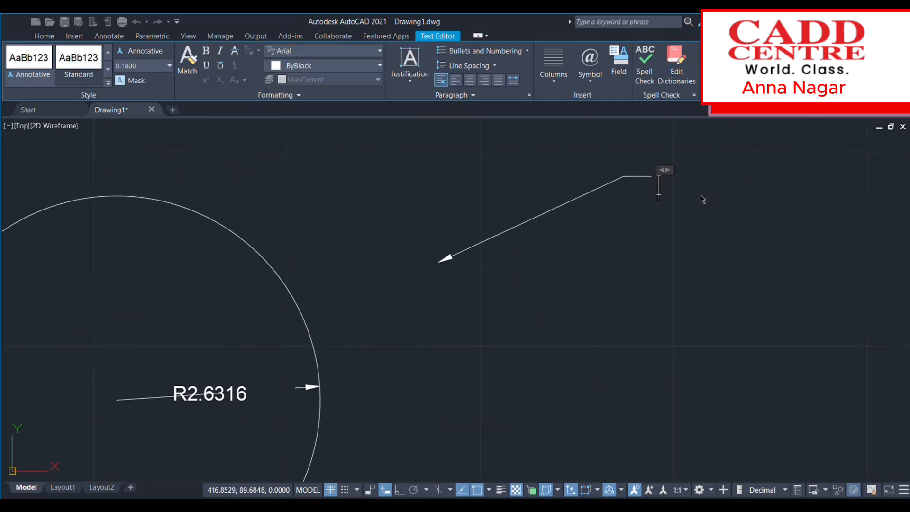
{"action": "type", "text": "cad"}
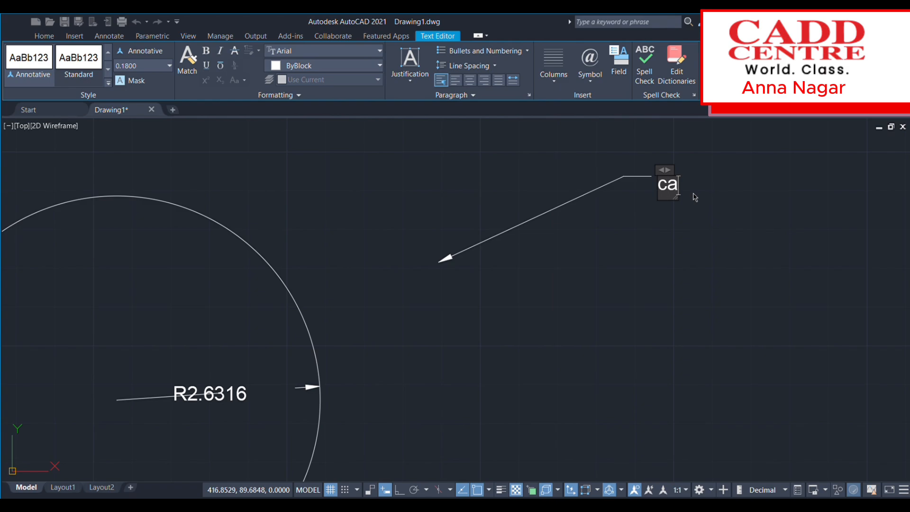
{"action": "key", "text": "BackSpace"}
{"action": "key", "text": "BackSpace"}
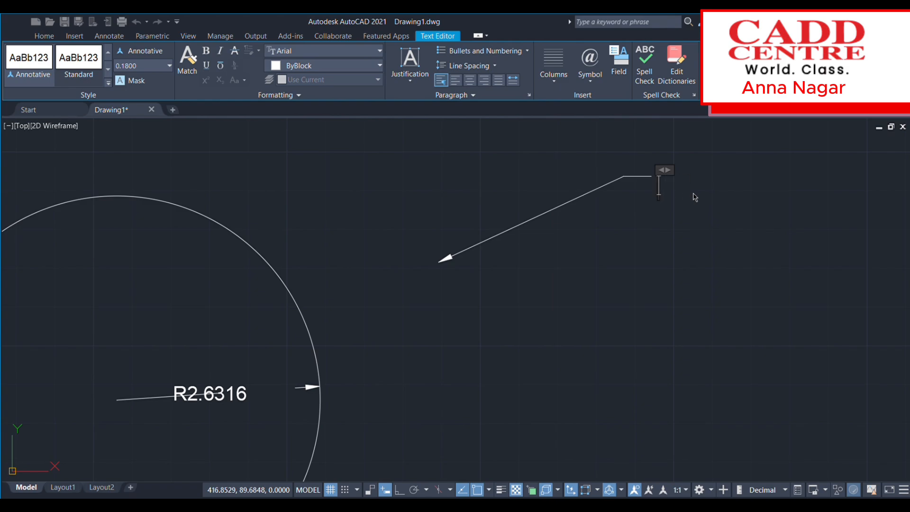
{"action": "type", "text": "CADD C"}
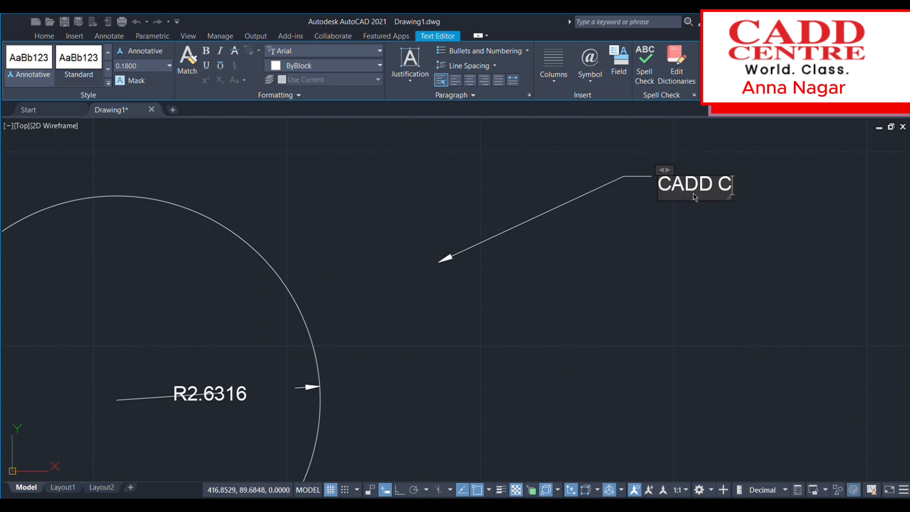
{"action": "type", "text": "ENTRE"}
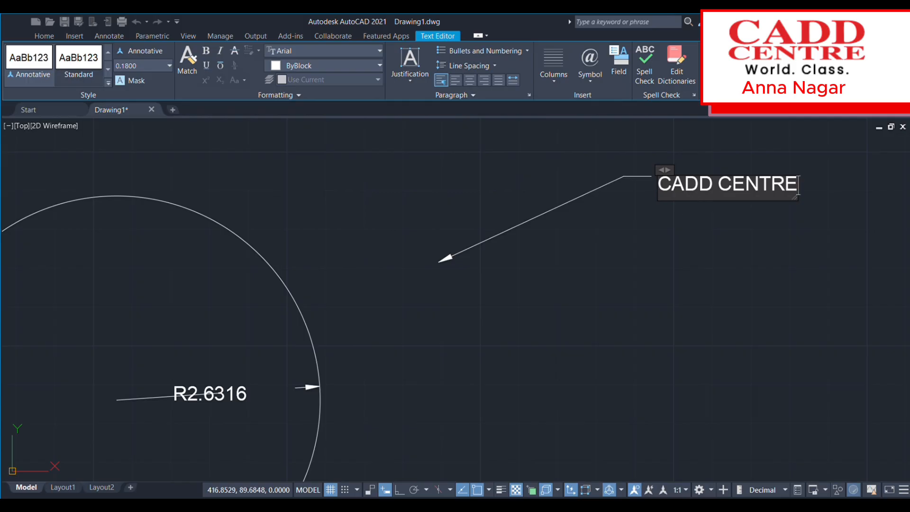
{"action": "left_click", "coordinate": [677, 223]}
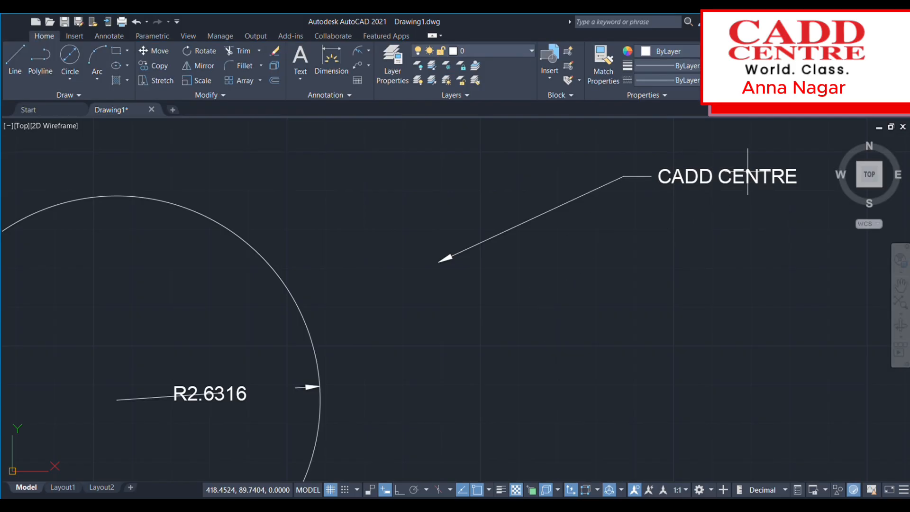
{"action": "double_click", "coordinate": [723, 180]}
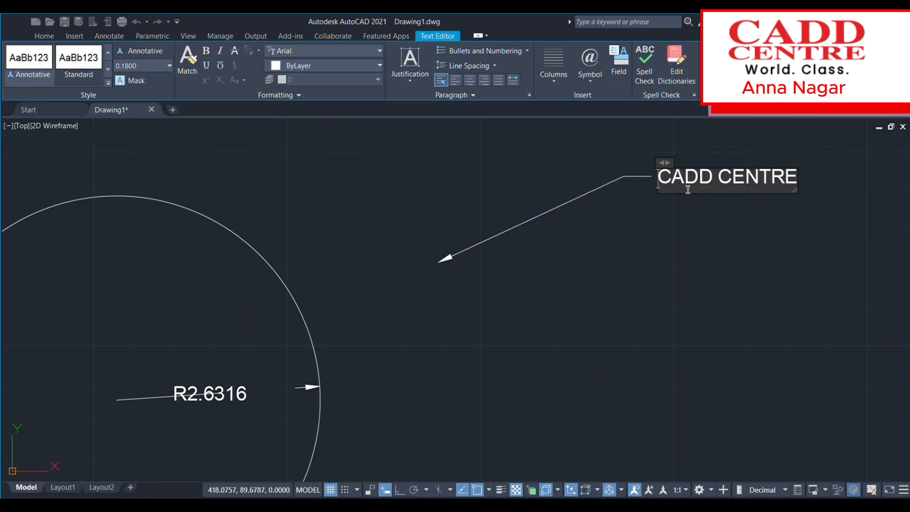
{"action": "left_click", "coordinate": [626, 228]}
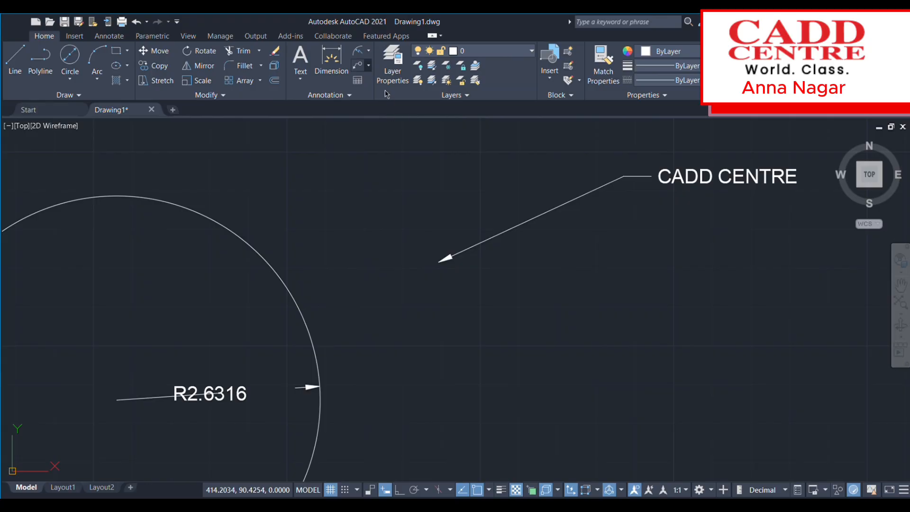
Step: Add a second multileader with the text ANNA NAGAR below the CADD CENTRE one, its arrow also pointing toward the circle
{"action": "left_click", "coordinate": [358, 65]}
{"action": "left_click", "coordinate": [415, 378]}
{"action": "left_click", "coordinate": [613, 304]}
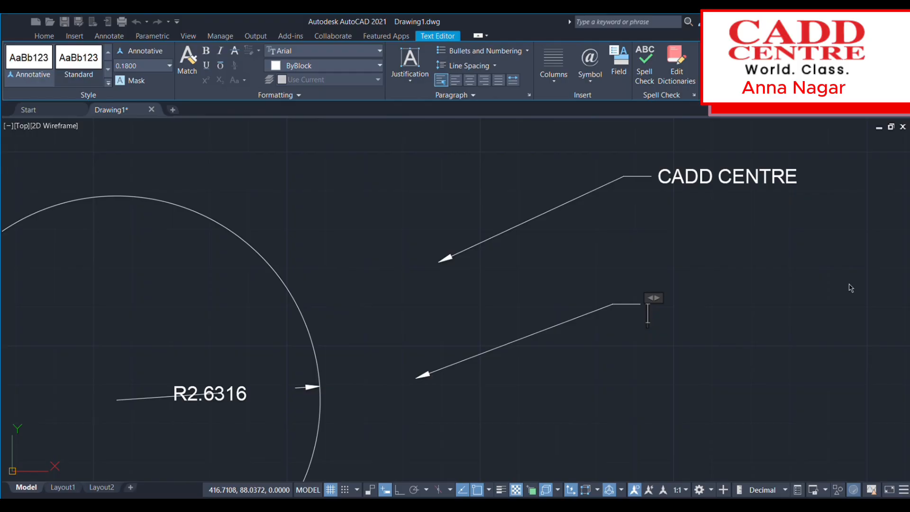
{"action": "type", "text": "ANNA NAGAR"}
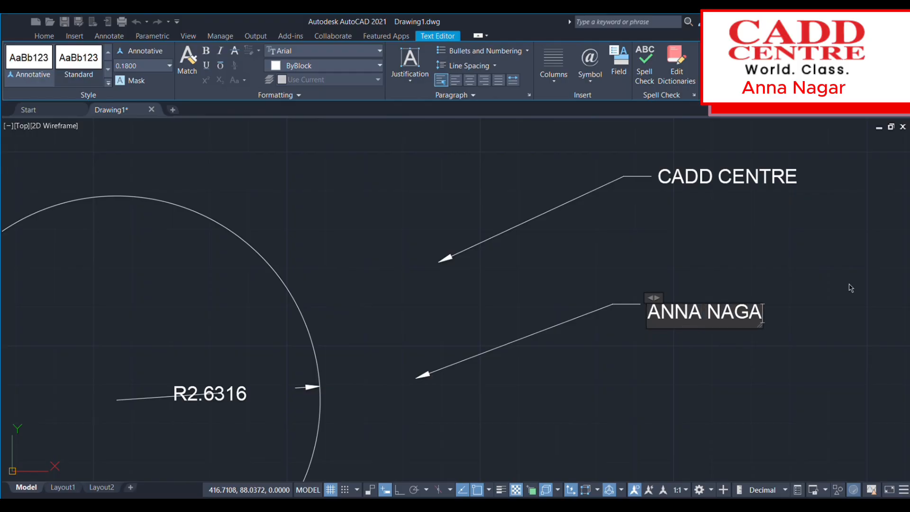
{"action": "left_click", "coordinate": [835, 167]}
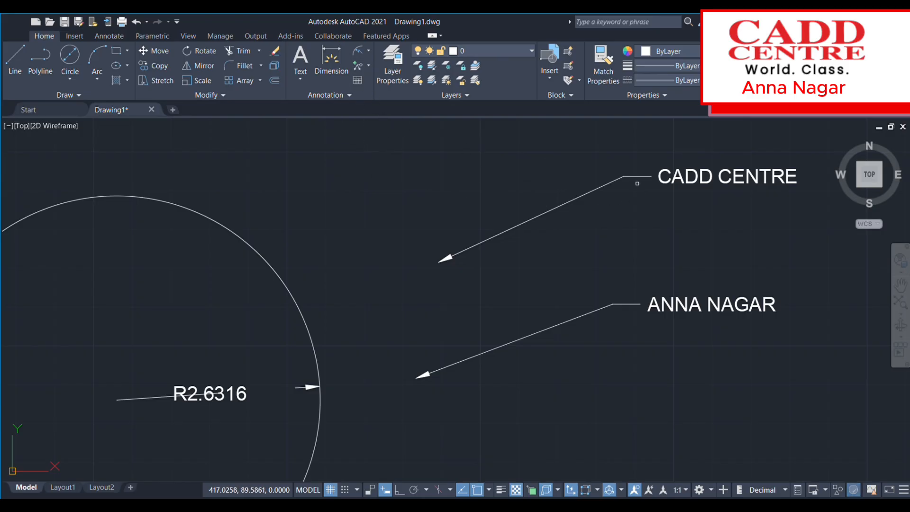
Step: Add two extra leader lines to the CADD CENTRE multileader, one above and one below its existing arrow
{"action": "left_click", "coordinate": [635, 177]}
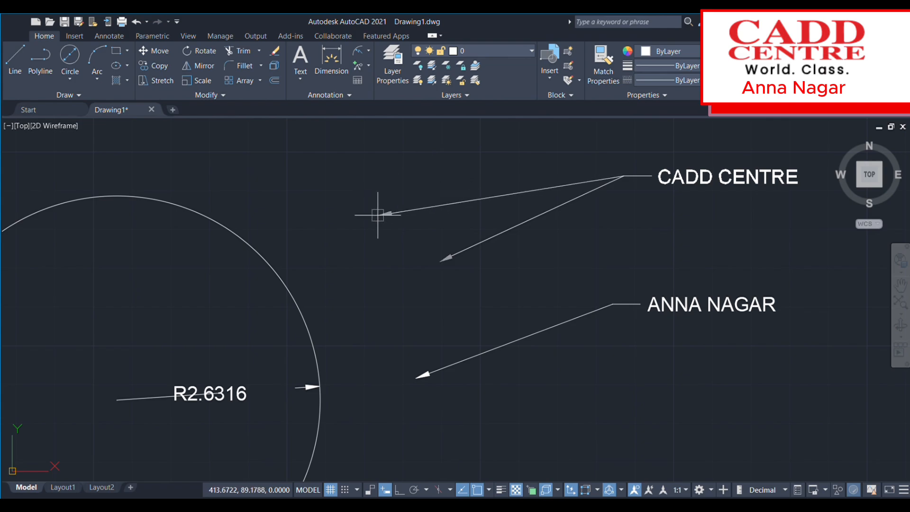
{"action": "left_click", "coordinate": [396, 162]}
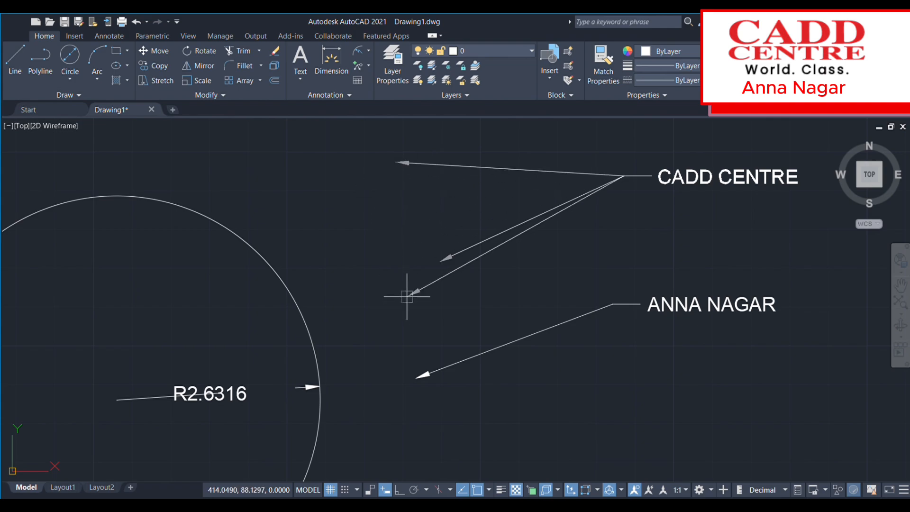
{"action": "left_click", "coordinate": [457, 326]}
{"action": "key", "text": "Return"}
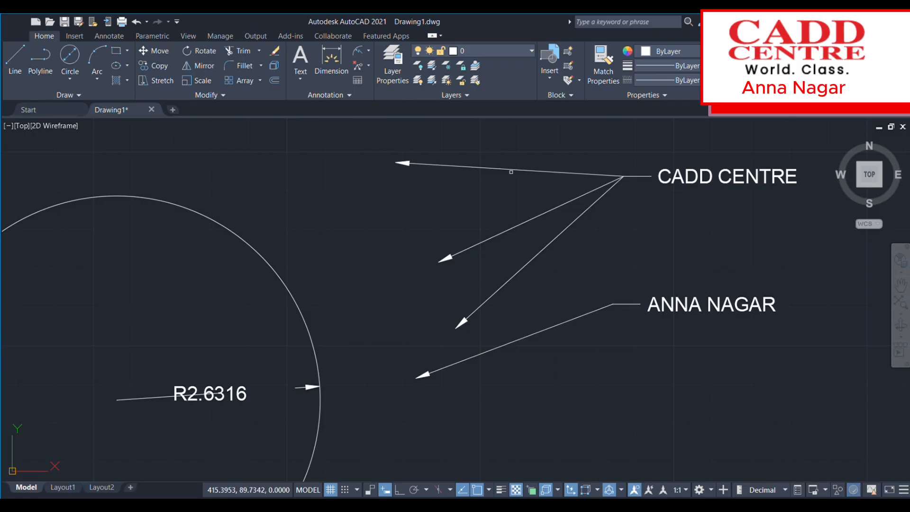
Step: Remove the two extra leader lines from the CADD CENTRE multileader, keeping only its original arrow
{"action": "key", "text": "Return"}
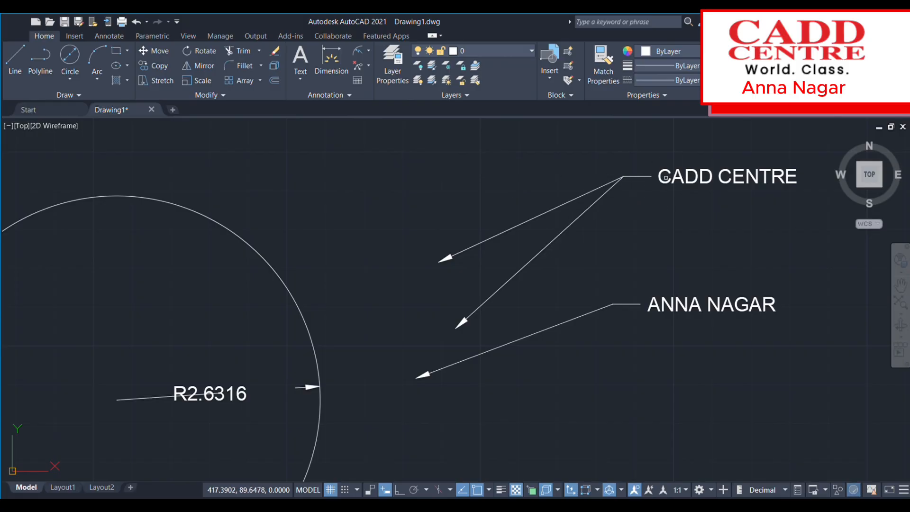
{"action": "left_click", "coordinate": [576, 218]}
{"action": "key", "text": "Return"}
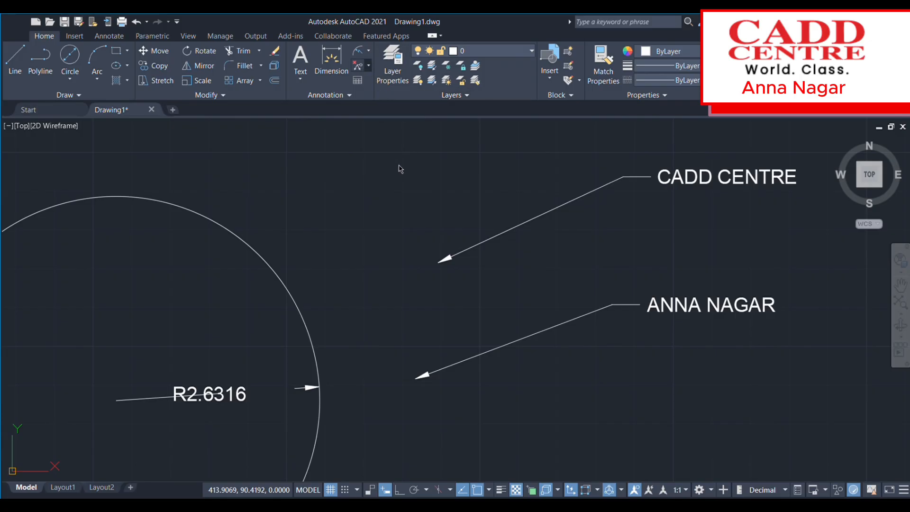
Step: Align the ANNA NAGAR multileader vertically beneath the CADD CENTRE multileader, using CADD CENTRE as the reference
{"action": "left_click", "coordinate": [672, 182]}
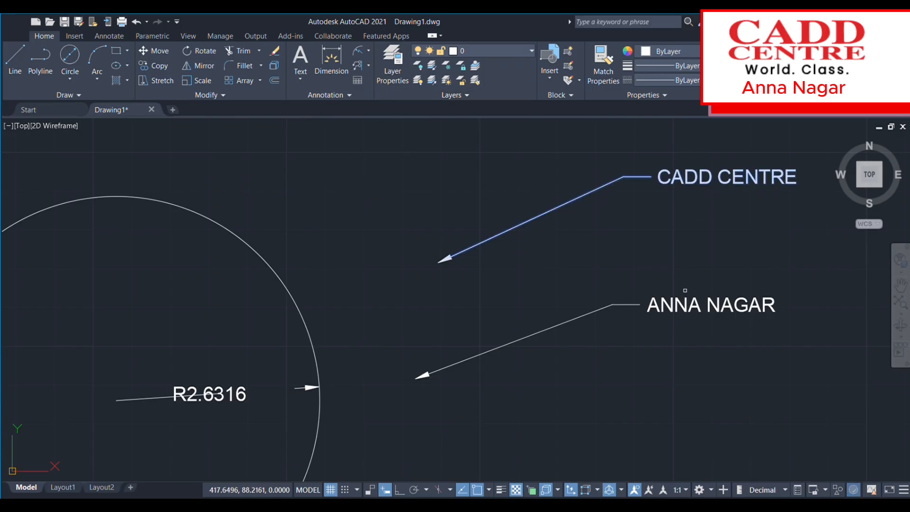
{"action": "left_click", "coordinate": [658, 302]}
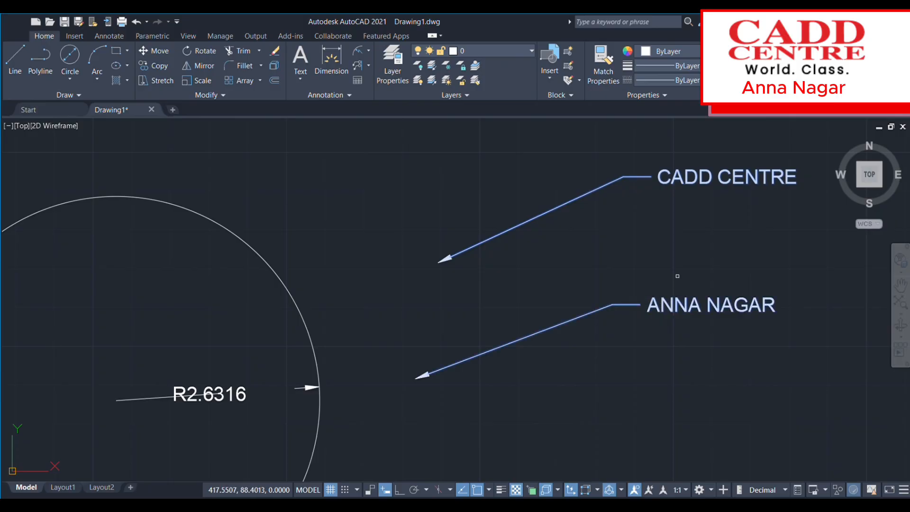
{"action": "key", "text": "Return"}
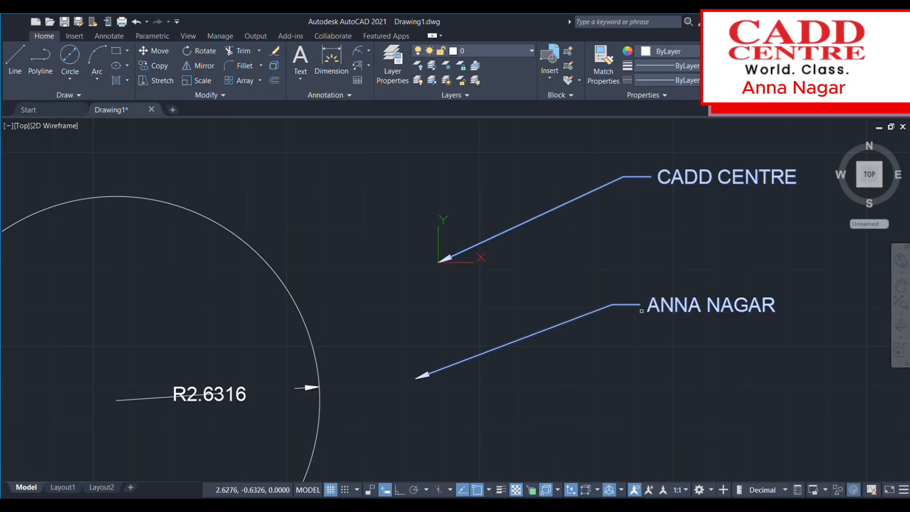
{"action": "left_click", "coordinate": [652, 177]}
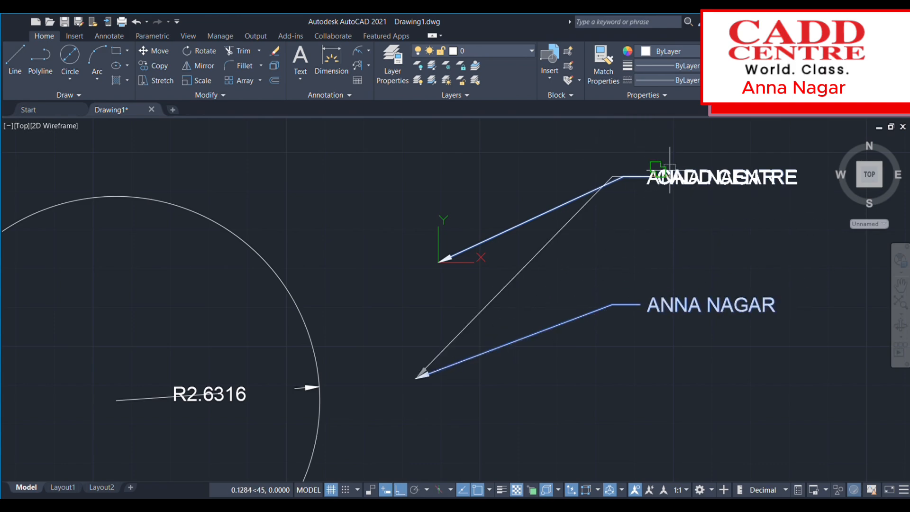
{"action": "left_click", "coordinate": [628, 139]}
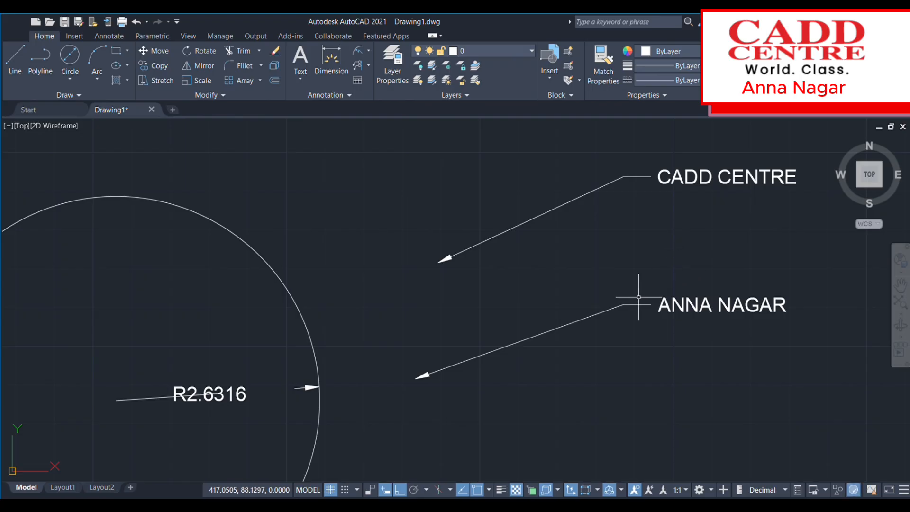
{"action": "scroll", "coordinate": [637, 304], "scroll_direction": "down", "scroll_amount": 2}
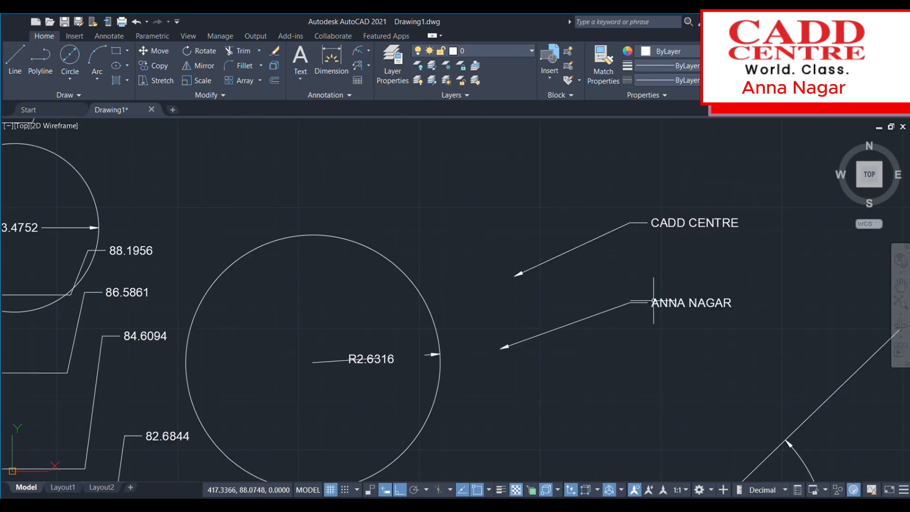